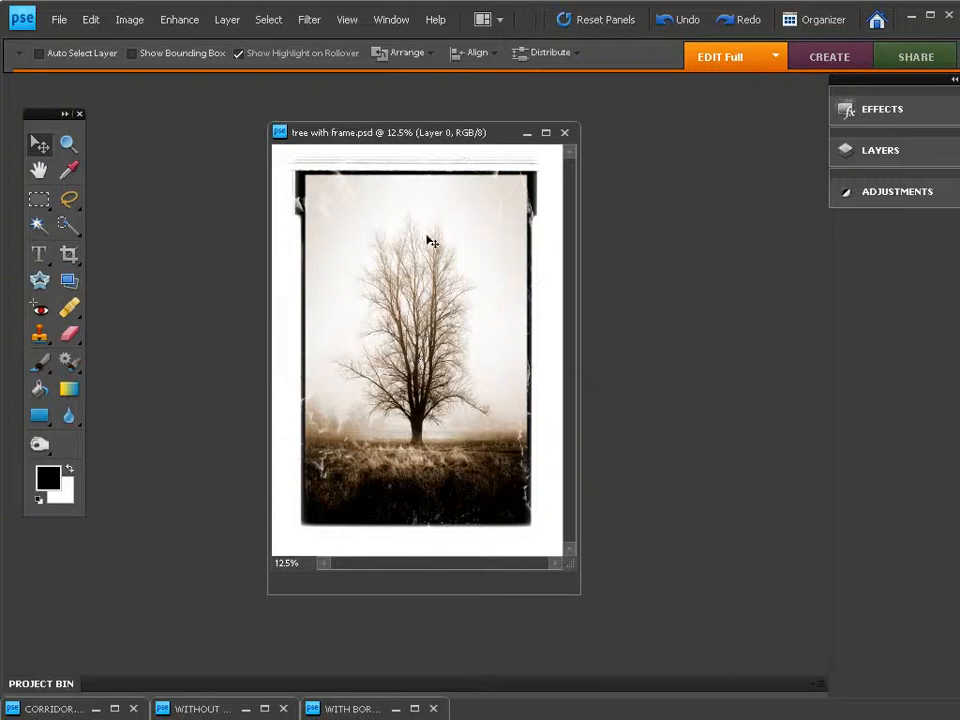
Step: Compare the WITHOUT BORDER.jpg and WITH BORDER.jpg examples side by side, and return to the framed tree image
left_click(527, 133)
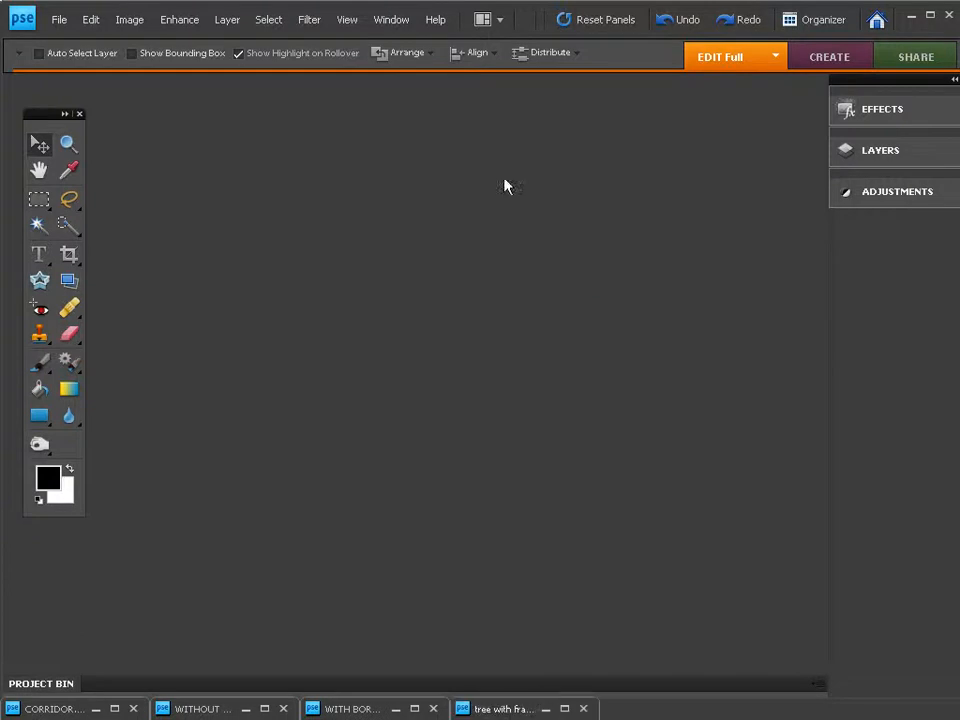
left_click(246, 710)
left_click(396, 710)
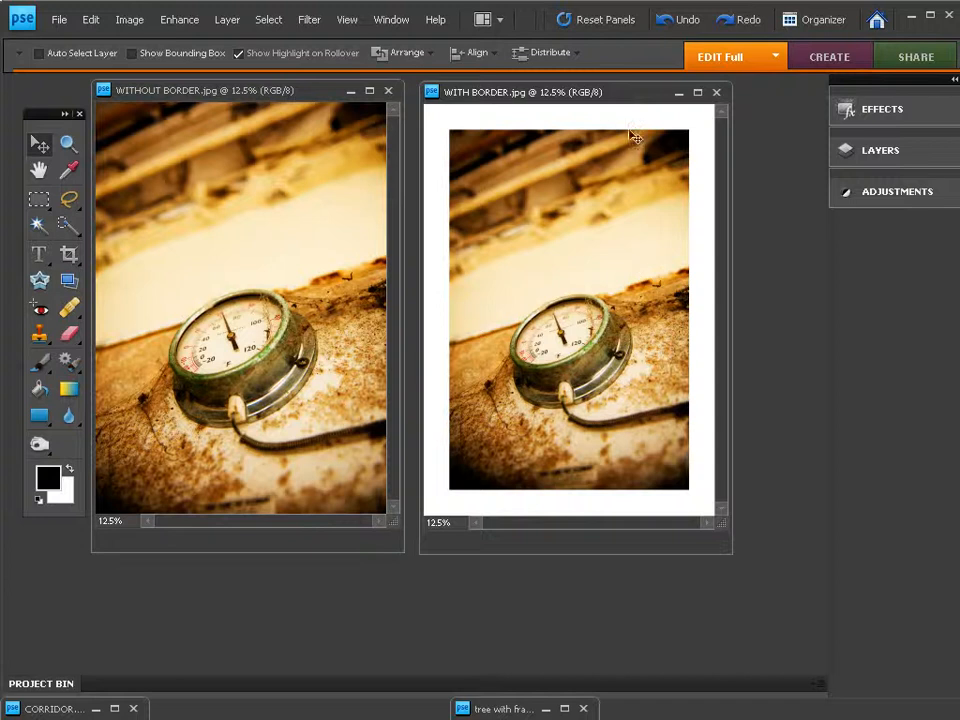
left_click(679, 93)
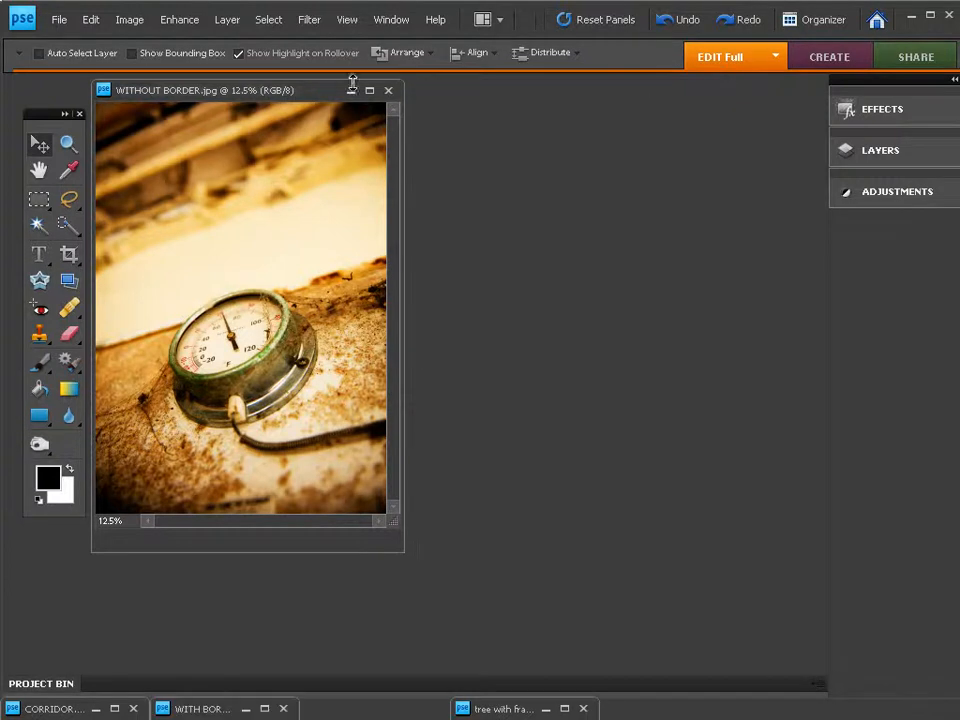
left_click(351, 90)
left_click(565, 708)
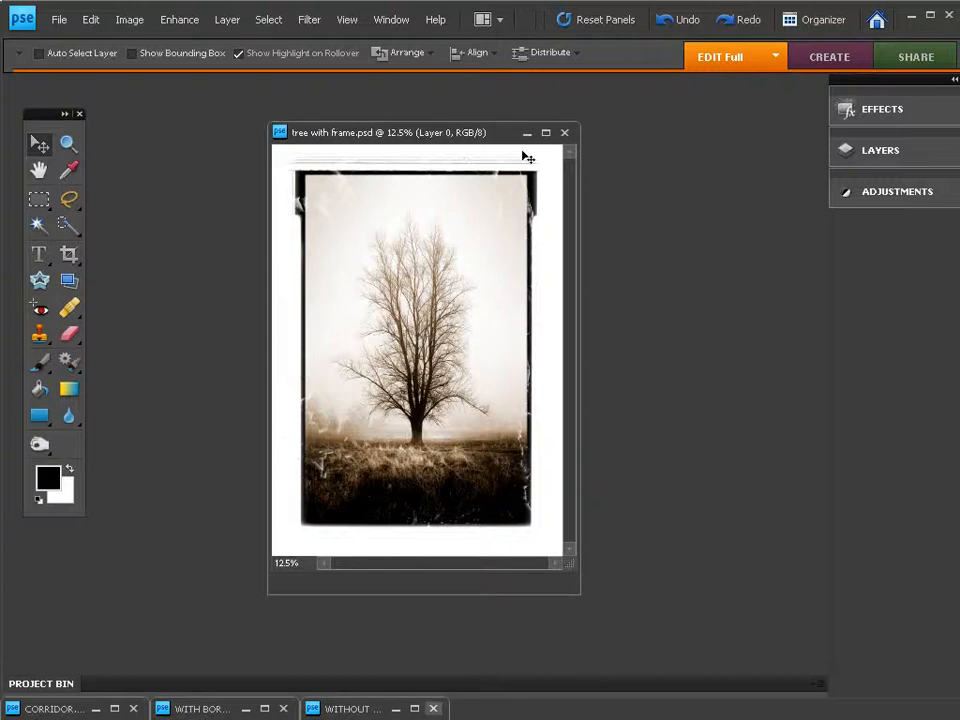
Step: Close the example images tree with frame.psd, WITHOUT BORDER.jpg and WITH BORDER.jpg
left_click(564, 133)
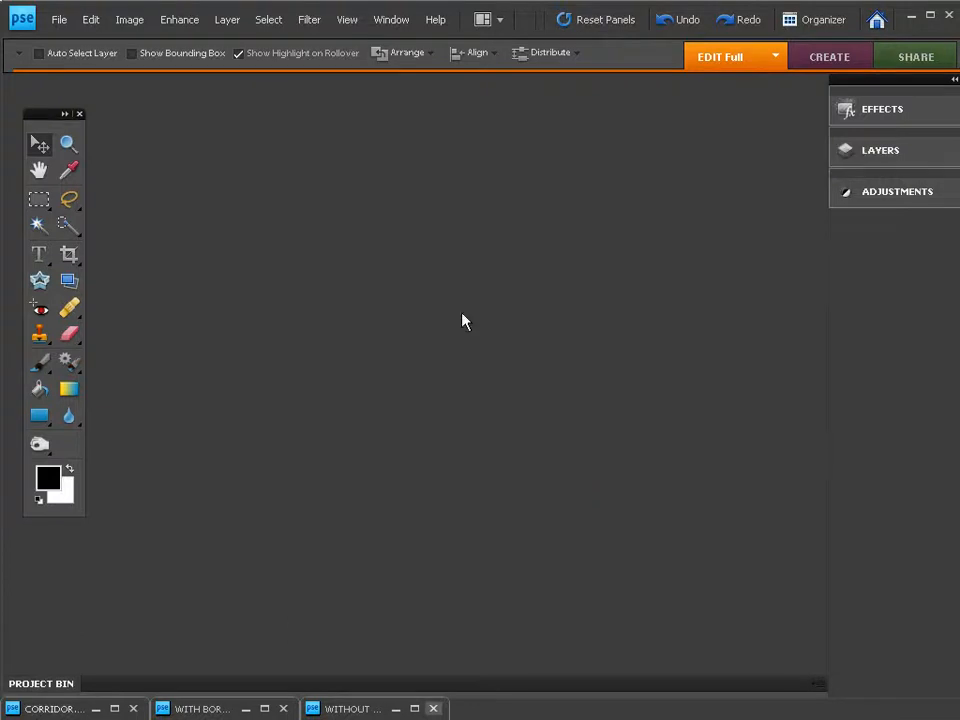
left_click(394, 709)
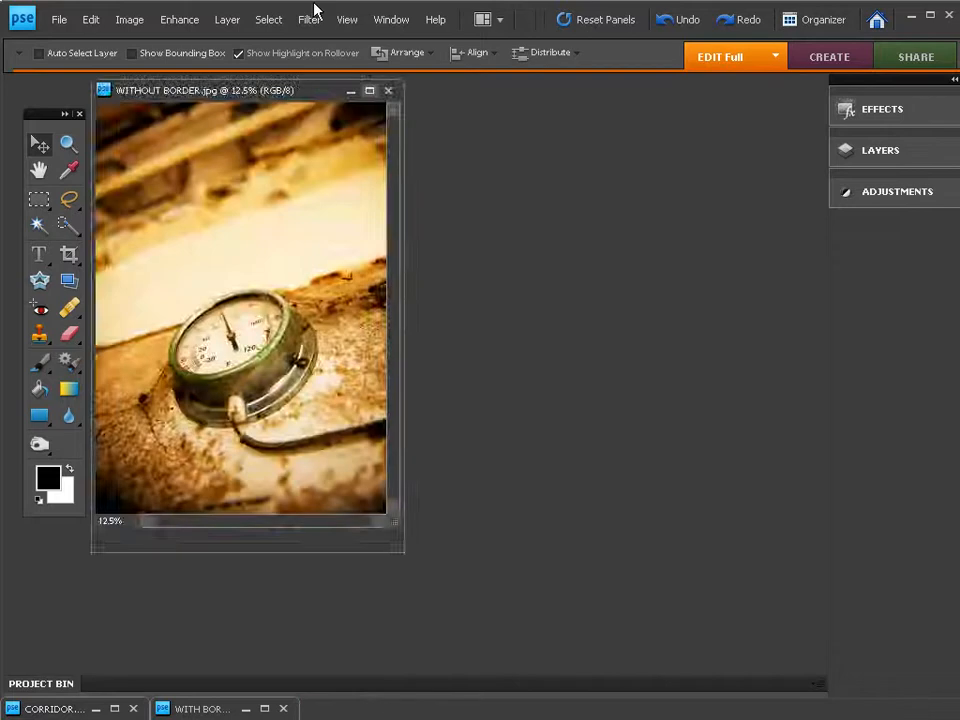
left_click(389, 90)
left_click(262, 708)
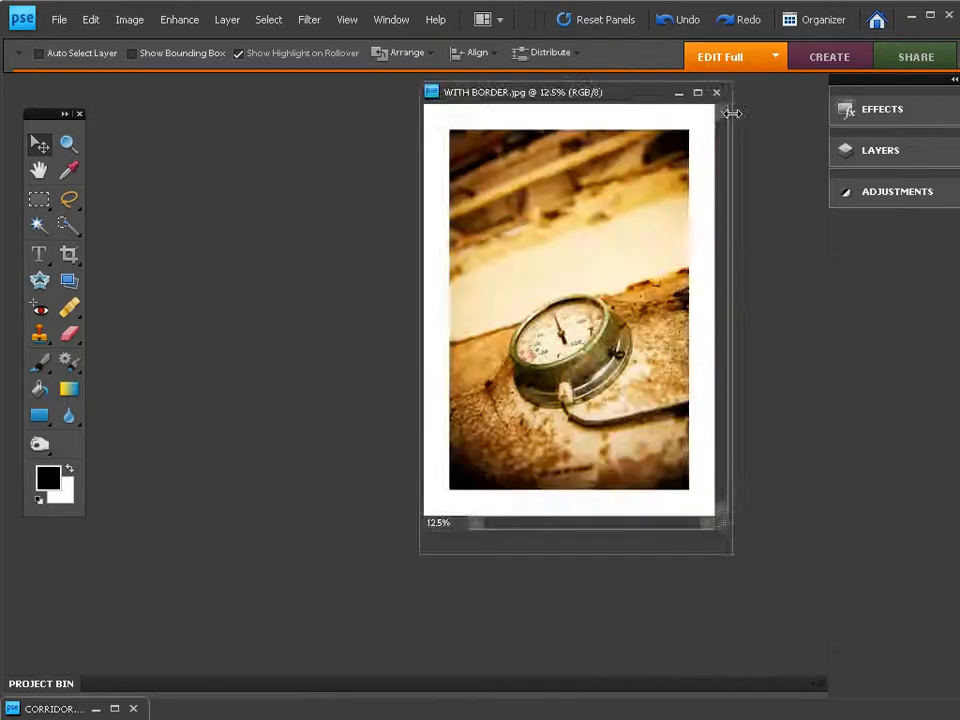
left_click(718, 92)
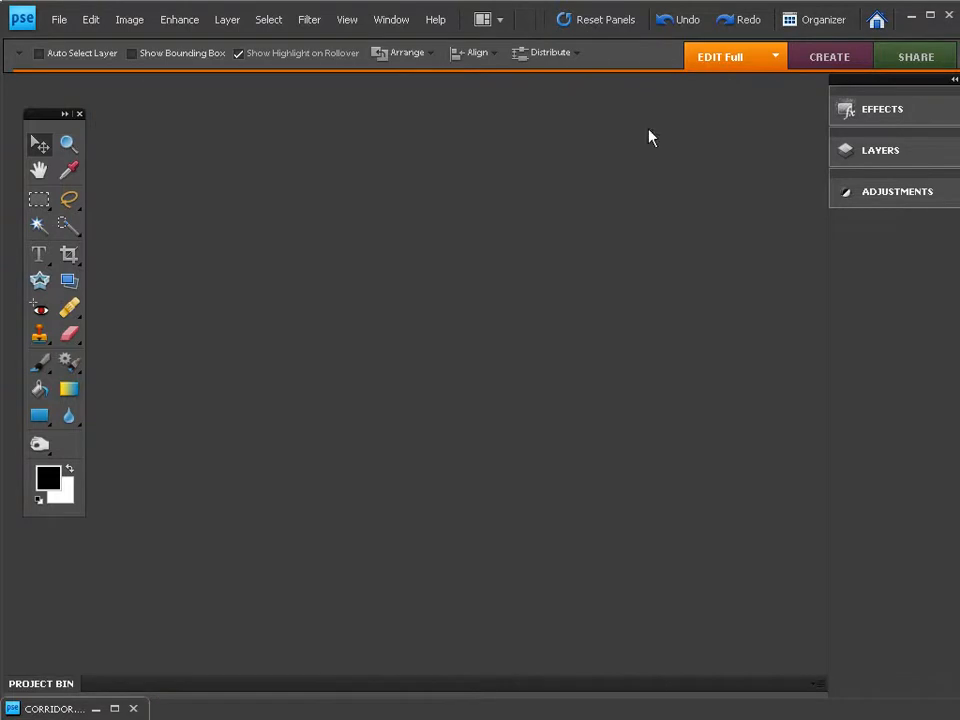
Step: Restore the minimized CORRIDOR.jpg photo and move its window to the middle of the workspace
left_click(56, 709)
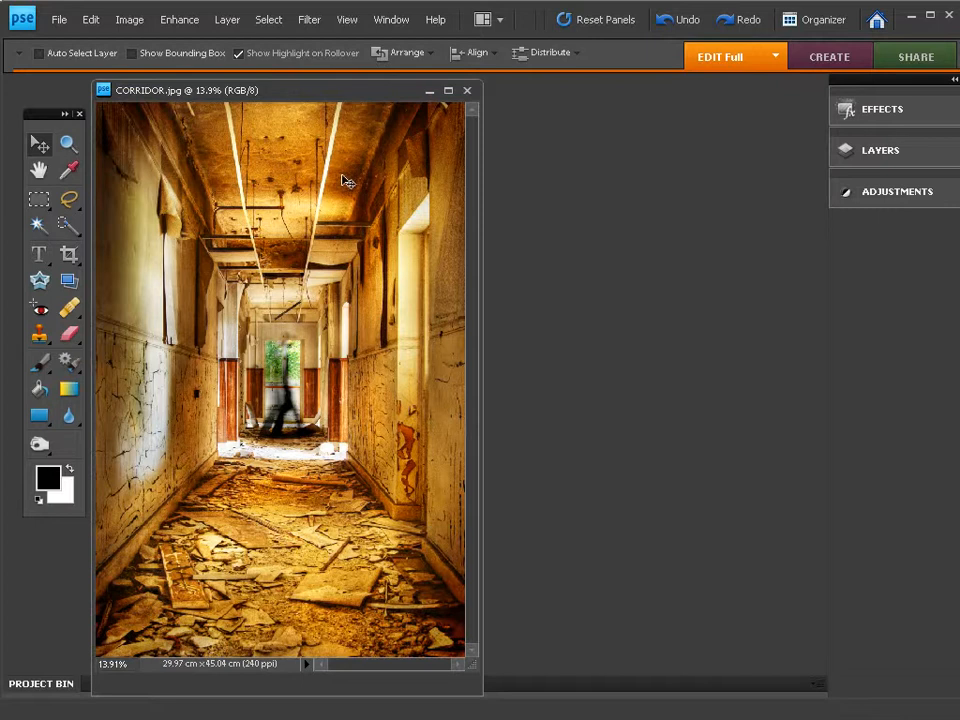
left_click_drag(290, 97, 432, 110)
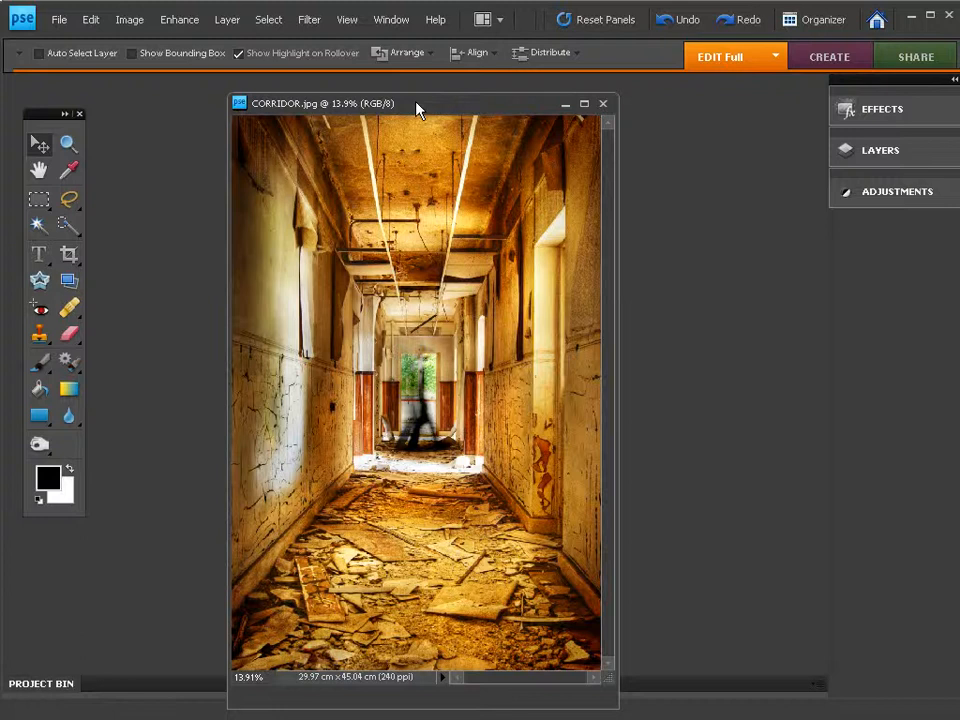
left_click_drag(417, 108, 465, 107)
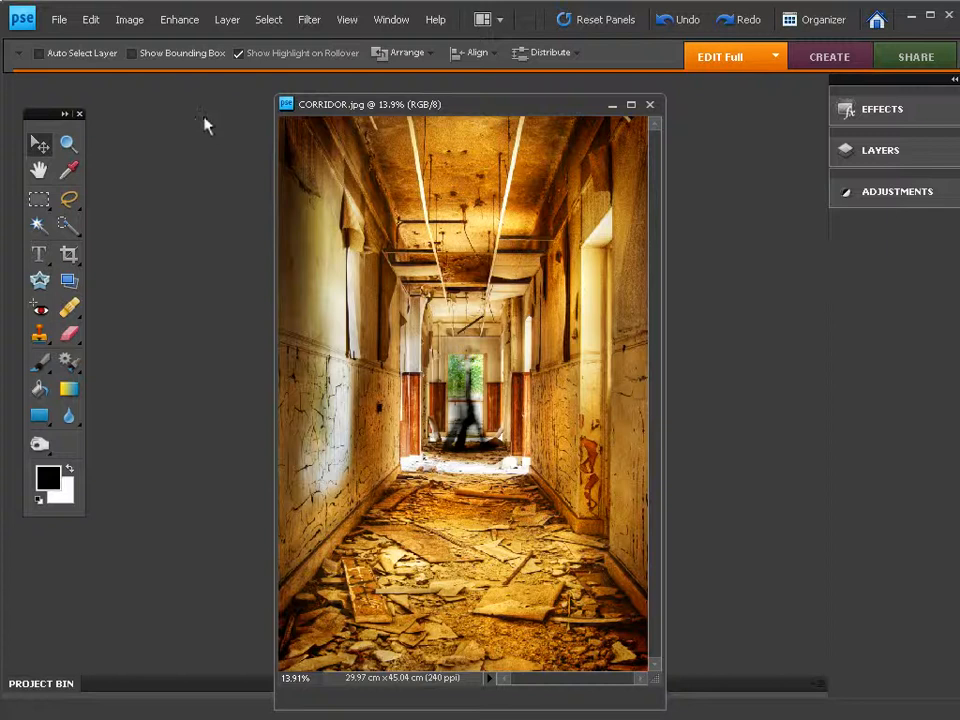
Step: Create a blank A4 document from the International Paper preset at 300 pixels/inch, in RGB Color with a white background
left_click(59, 20)
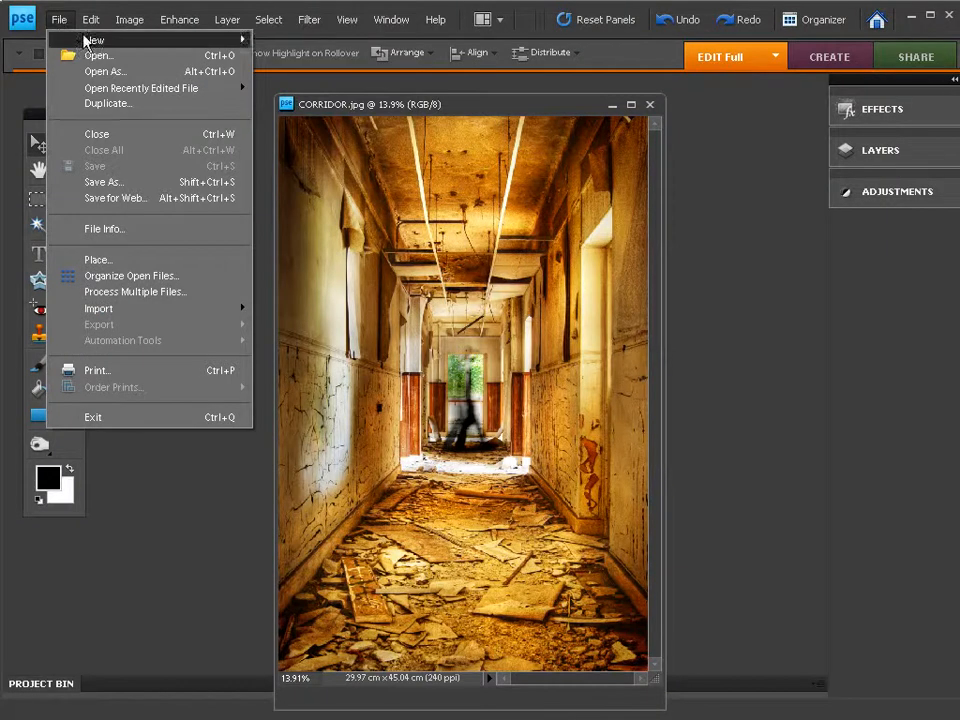
mouse_move(94, 41)
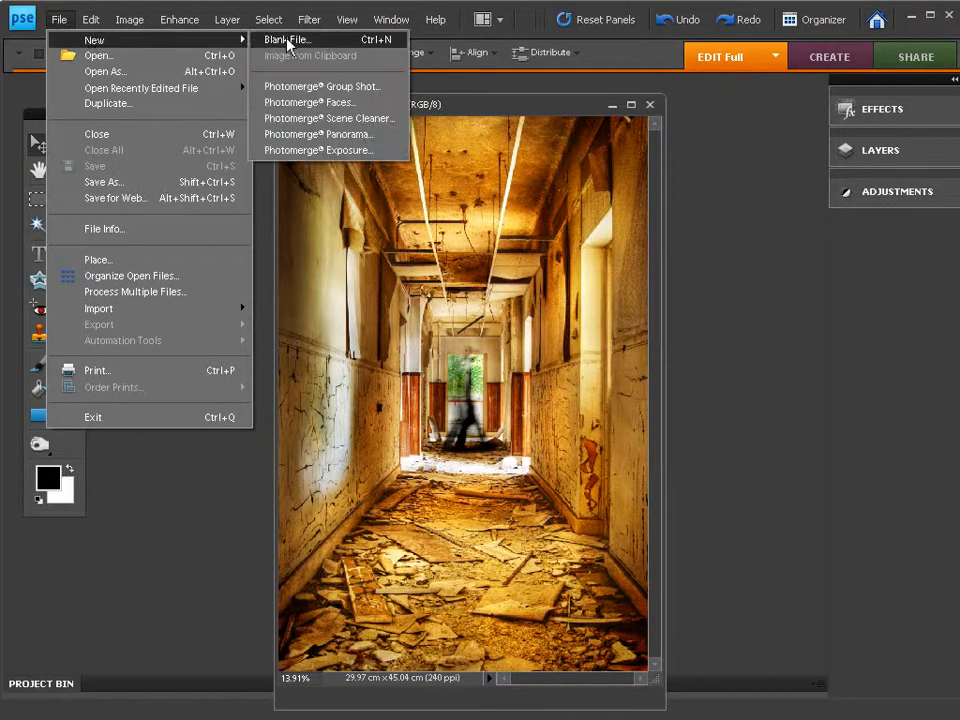
left_click(367, 45)
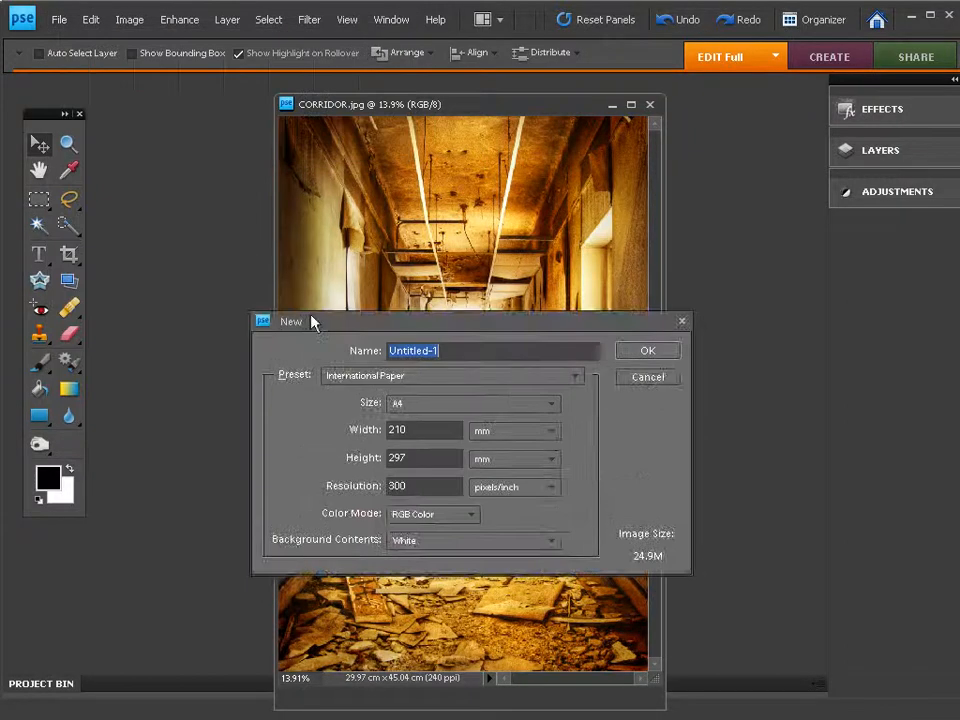
left_click_drag(313, 321, 217, 203)
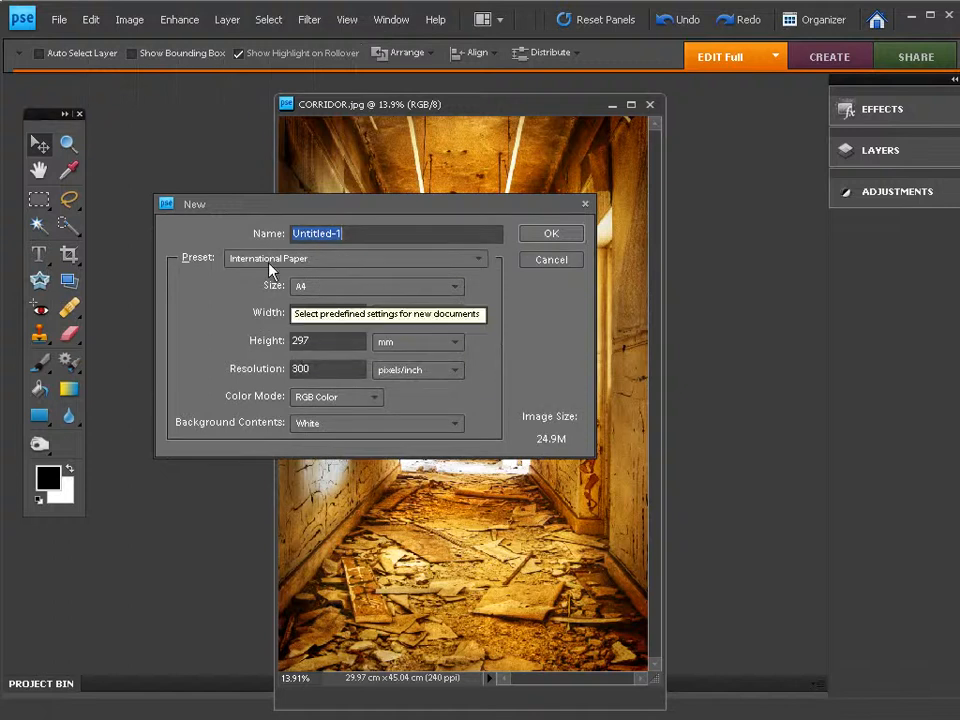
left_click(298, 259)
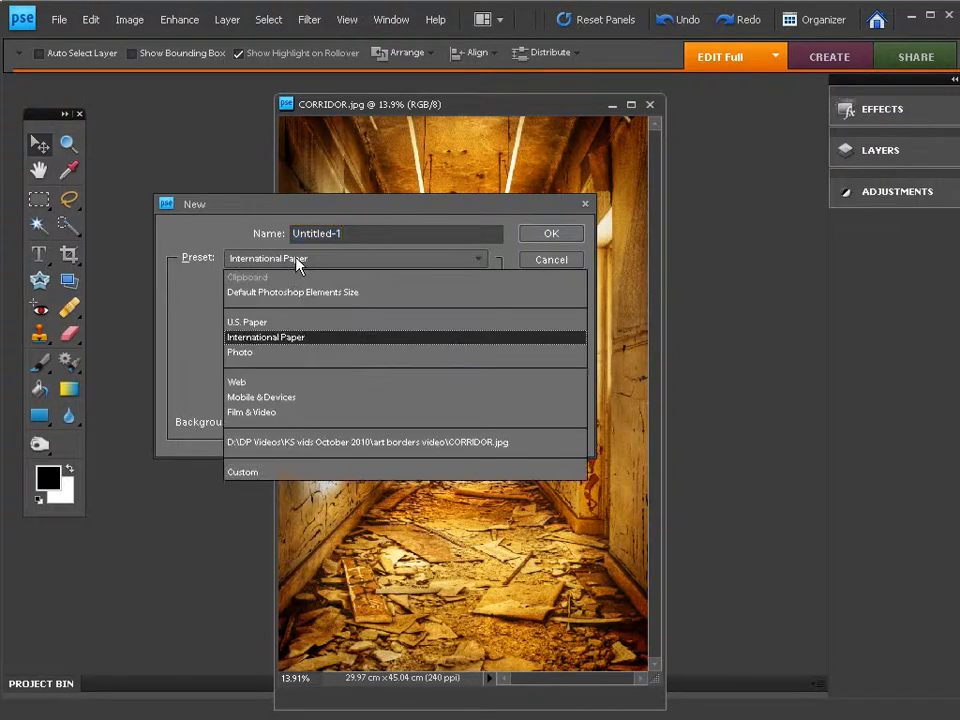
left_click(284, 342)
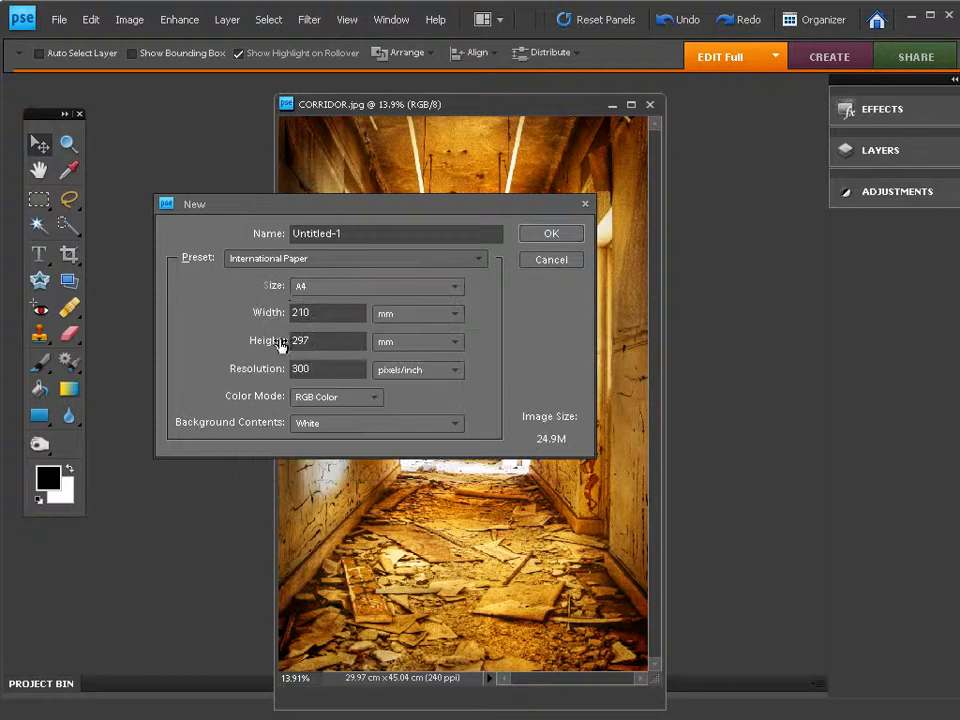
left_click(326, 288)
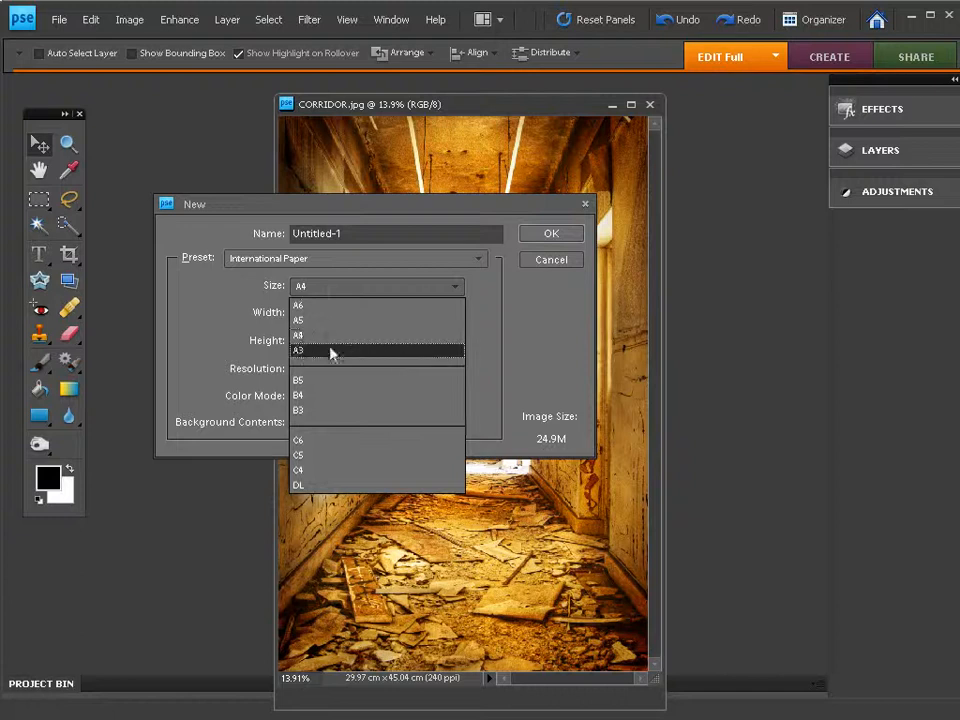
left_click(521, 355)
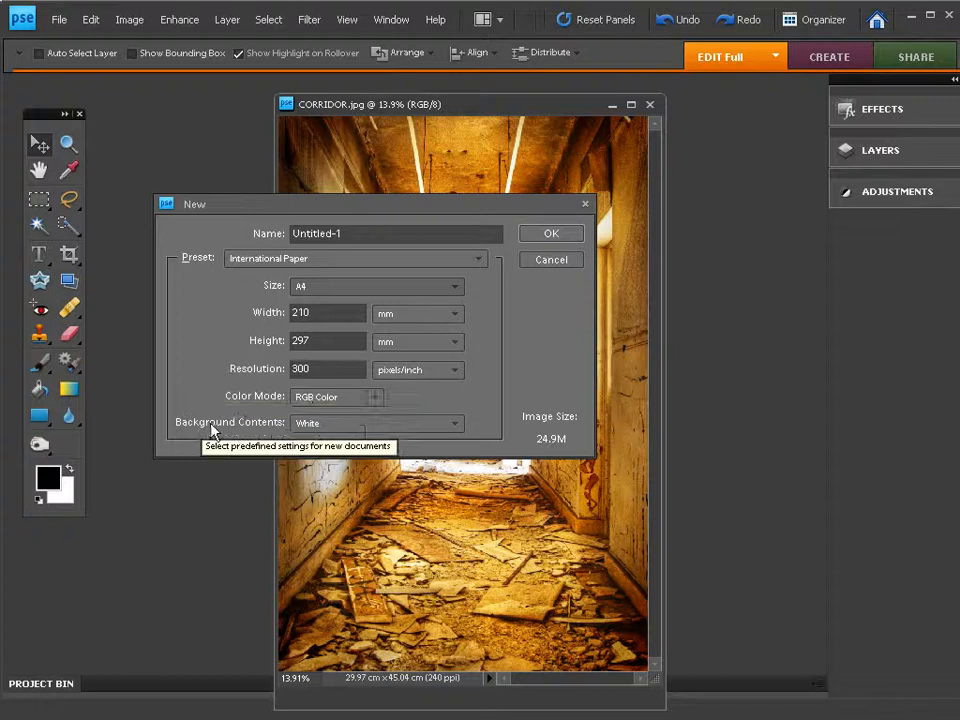
left_click(354, 426)
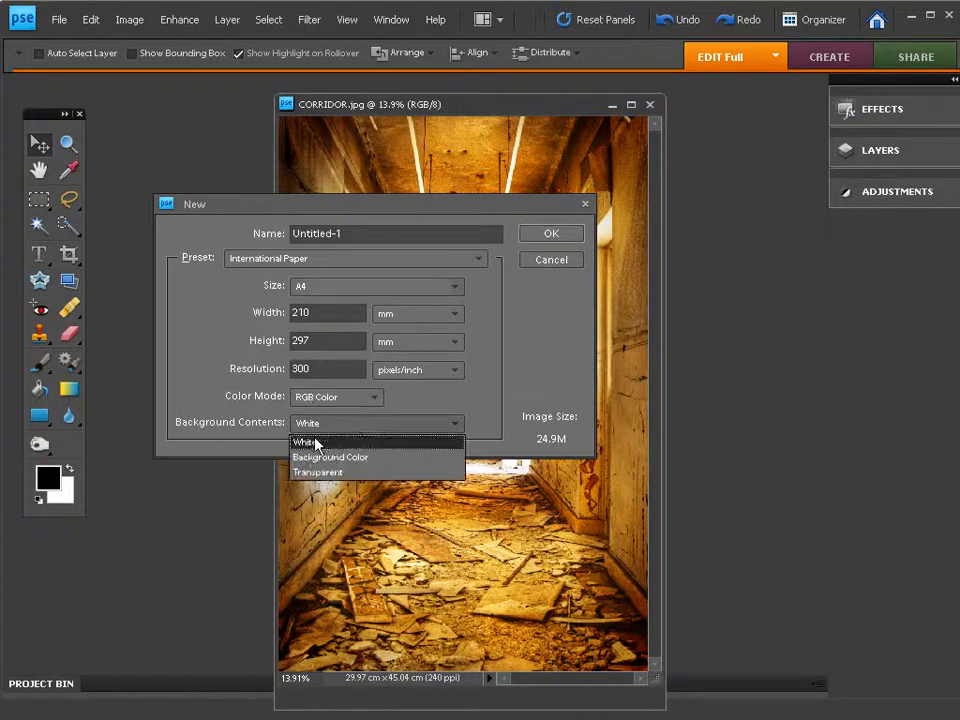
left_click(313, 443)
left_click(550, 234)
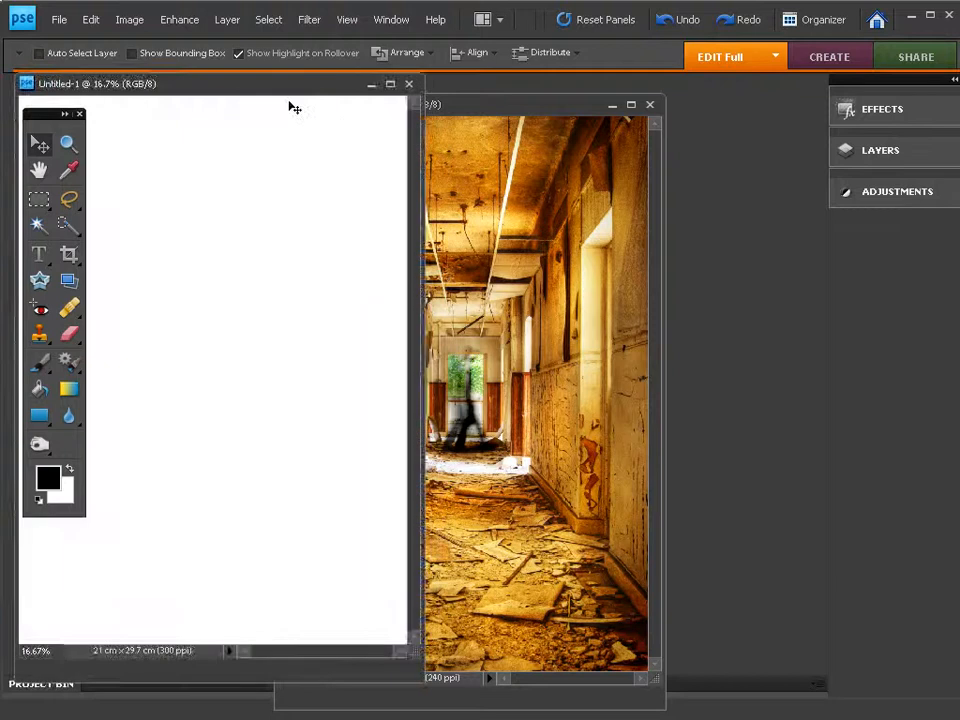
Step: Arrange both image windows so they overlap only partly, and copy the corridor photo into the blank A4 document with the Move tool
left_click_drag(292, 100, 386, 107)
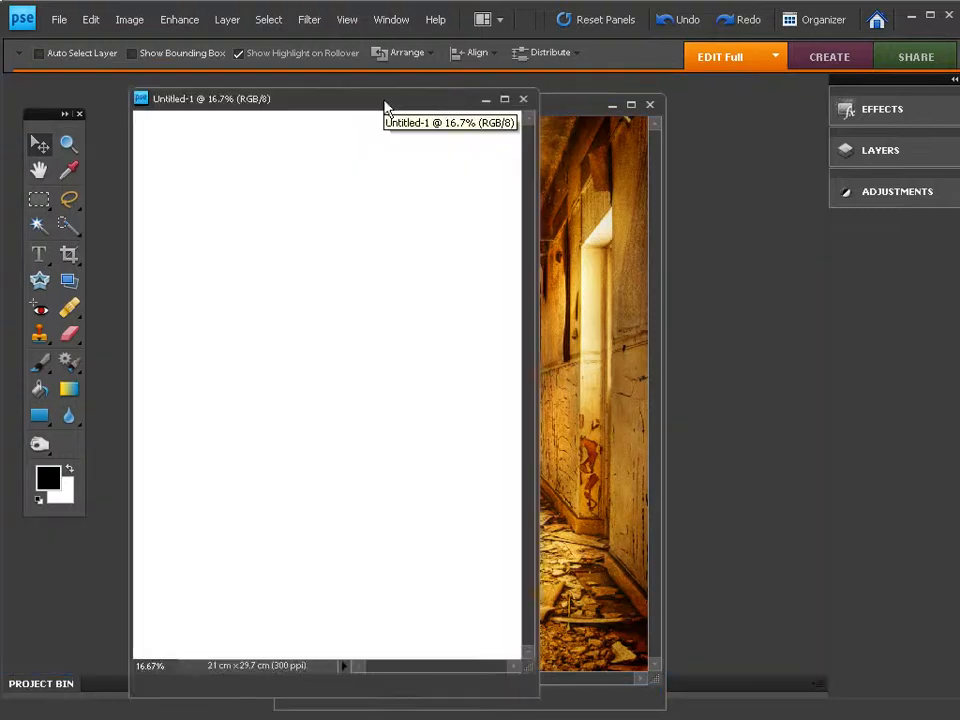
left_click_drag(566, 107, 688, 146)
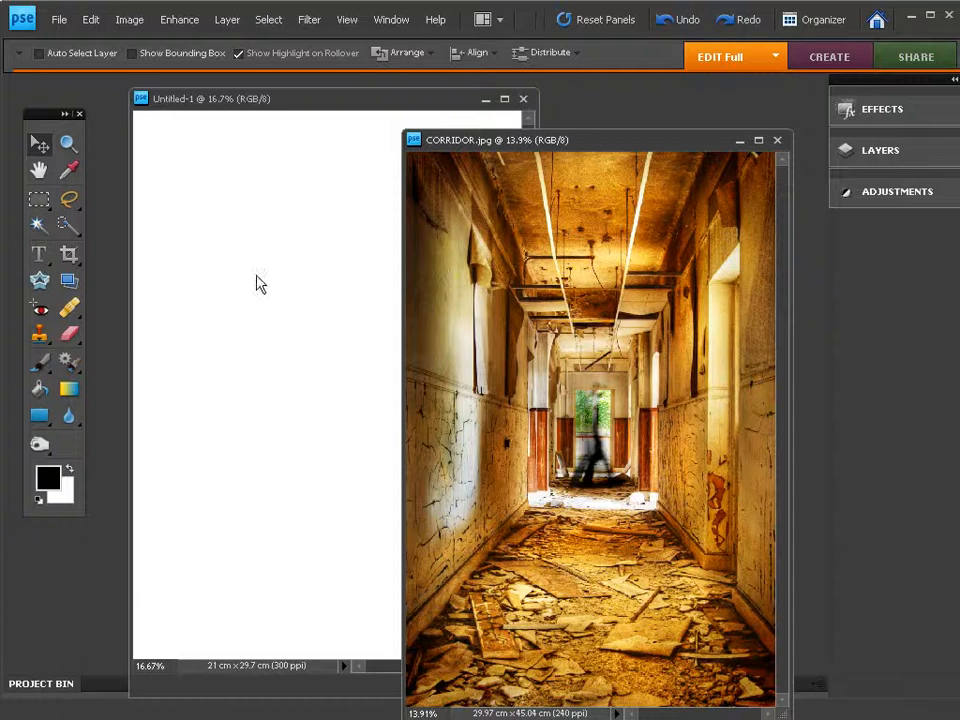
left_click(40, 147)
left_click_drag(414, 229, 306, 246)
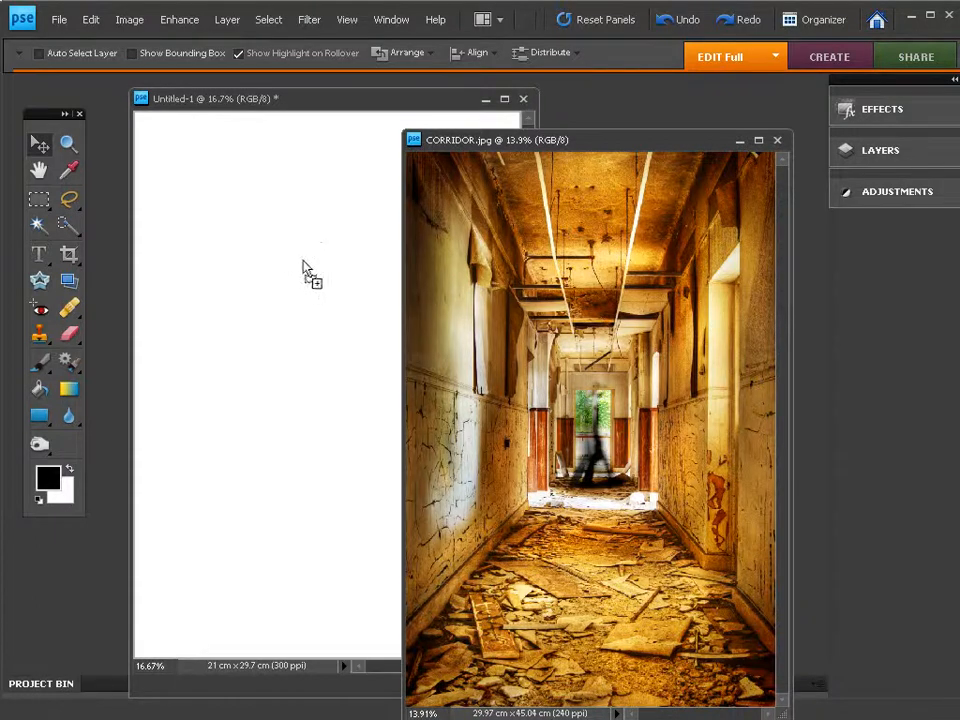
left_click_drag(303, 261, 305, 260)
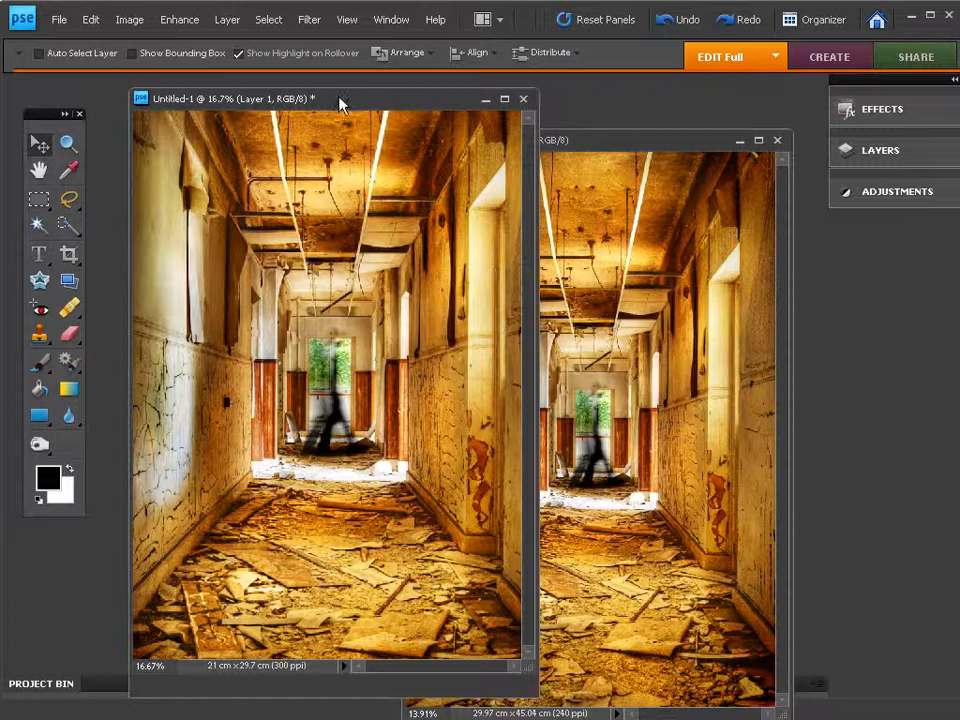
Step: Dock both image windows as tabs, and float them again as separate windows beside each other
left_click_drag(343, 101, 327, 89)
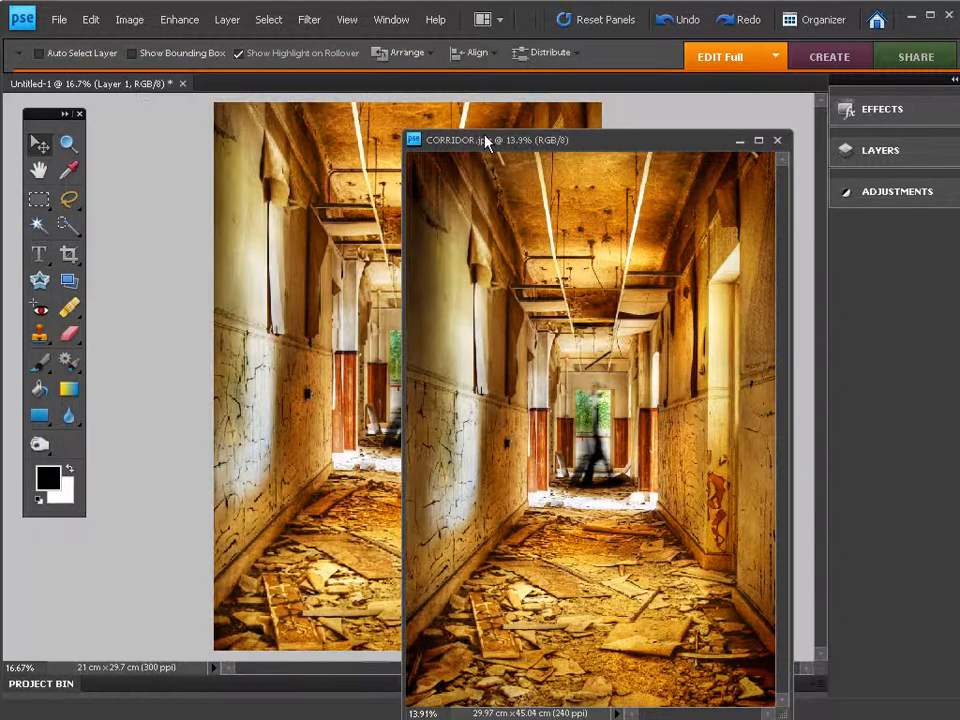
left_click_drag(686, 144, 583, 95)
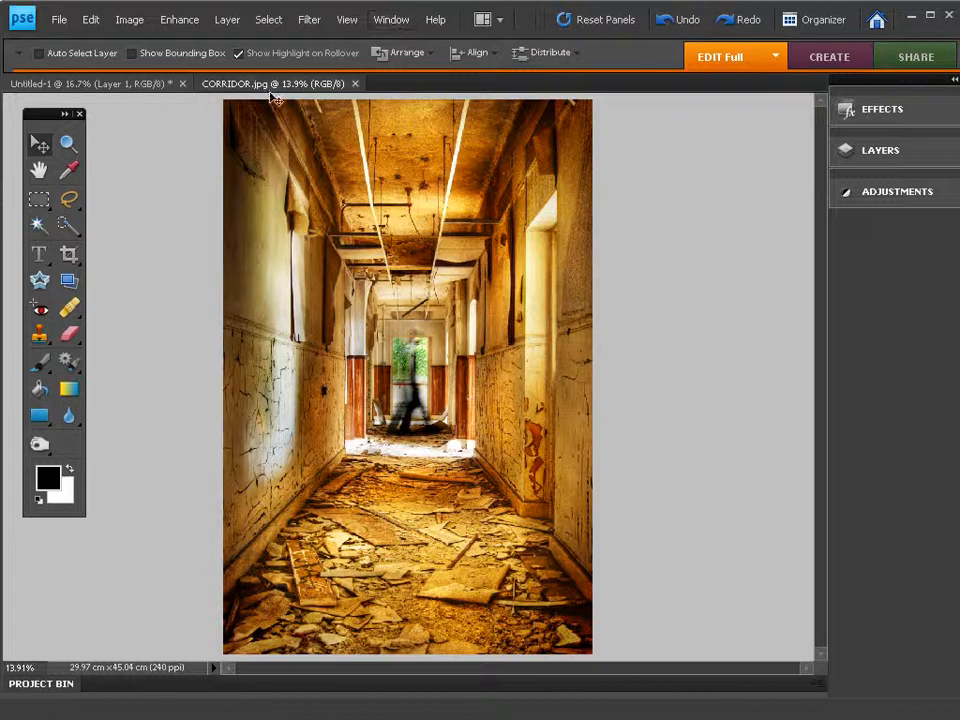
left_click(391, 19)
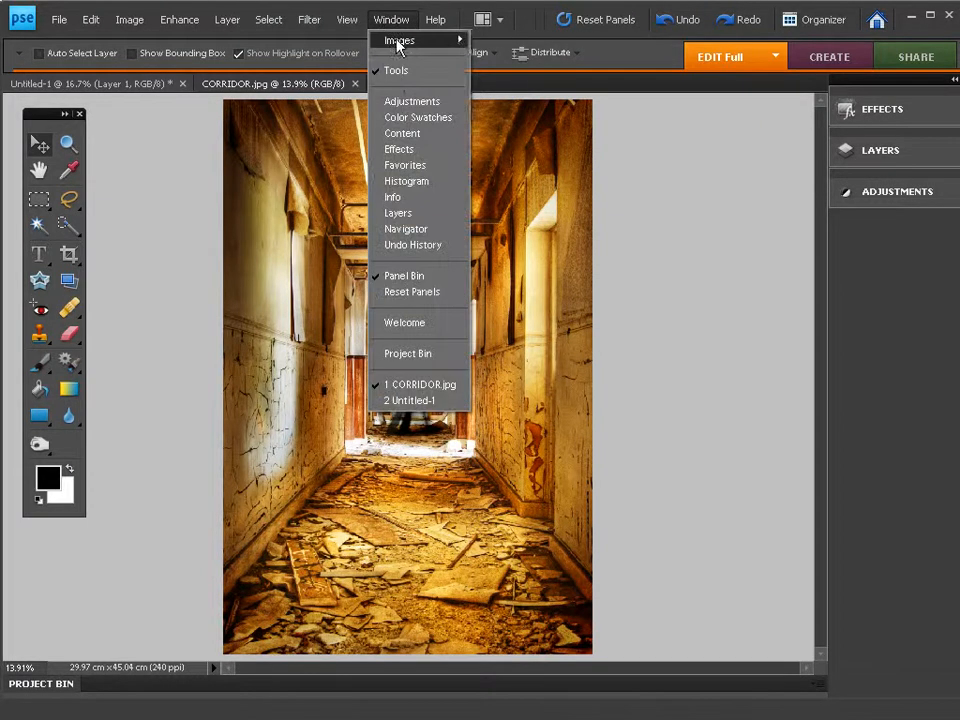
mouse_move(397, 42)
left_click(499, 72)
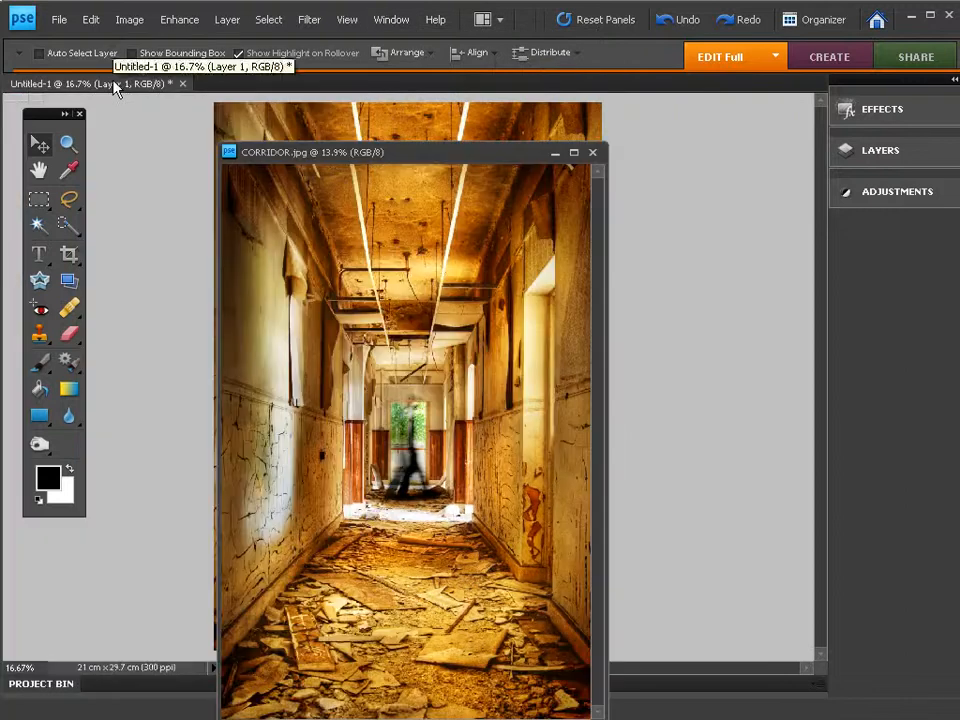
left_click_drag(113, 82, 163, 124)
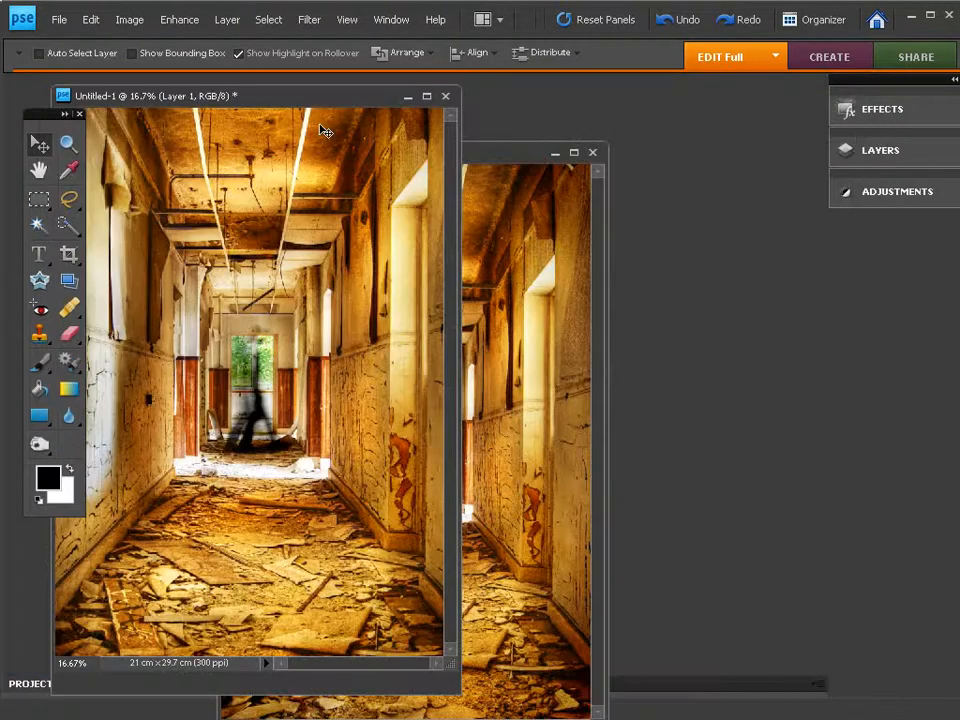
left_click_drag(462, 155, 600, 144)
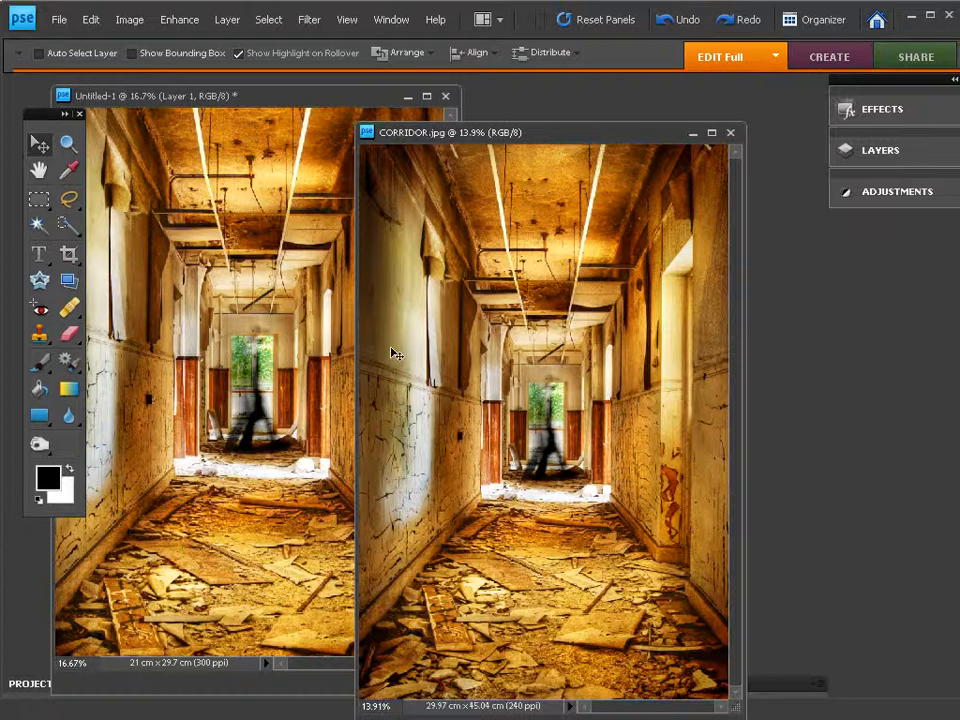
Step: Select the entire CORRIDOR.jpg image and minimize its window
key("ctrl+a")
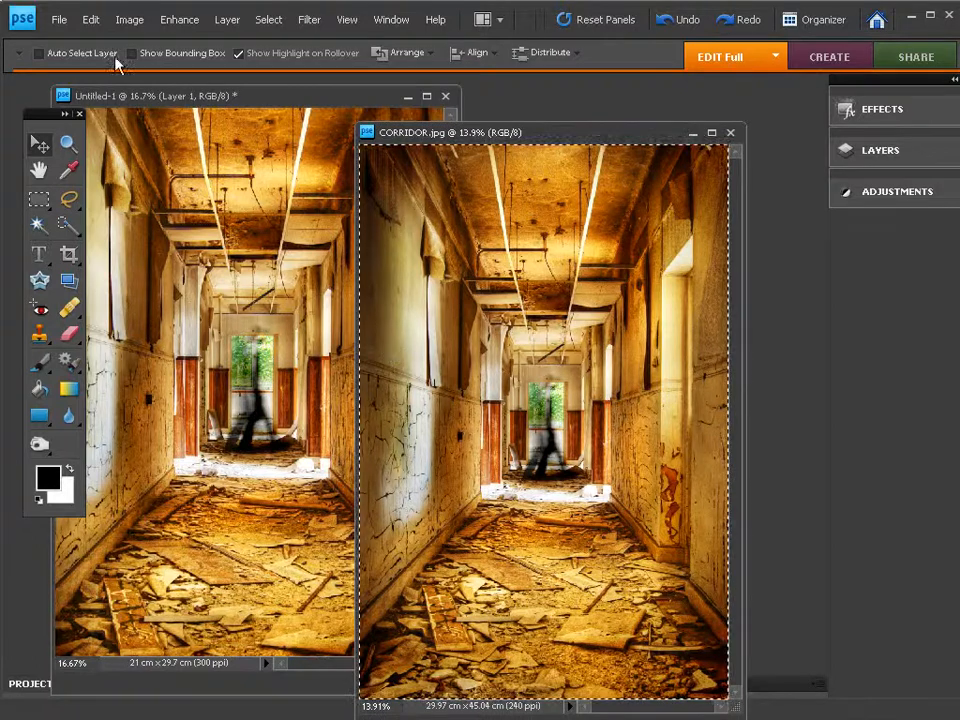
left_click(91, 21)
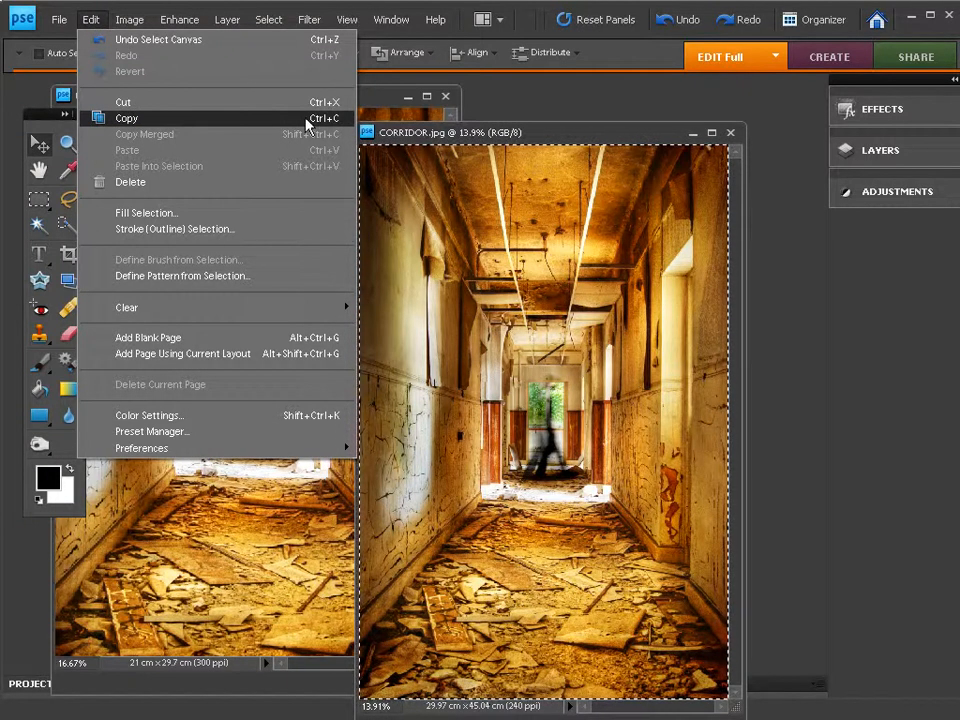
left_click(403, 133)
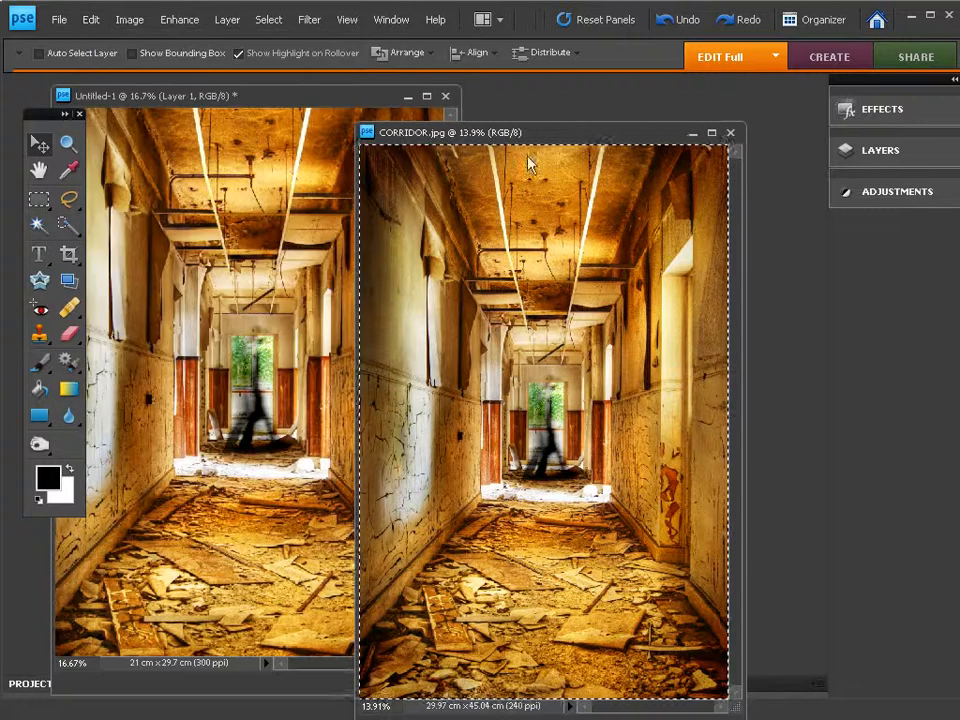
left_click(692, 132)
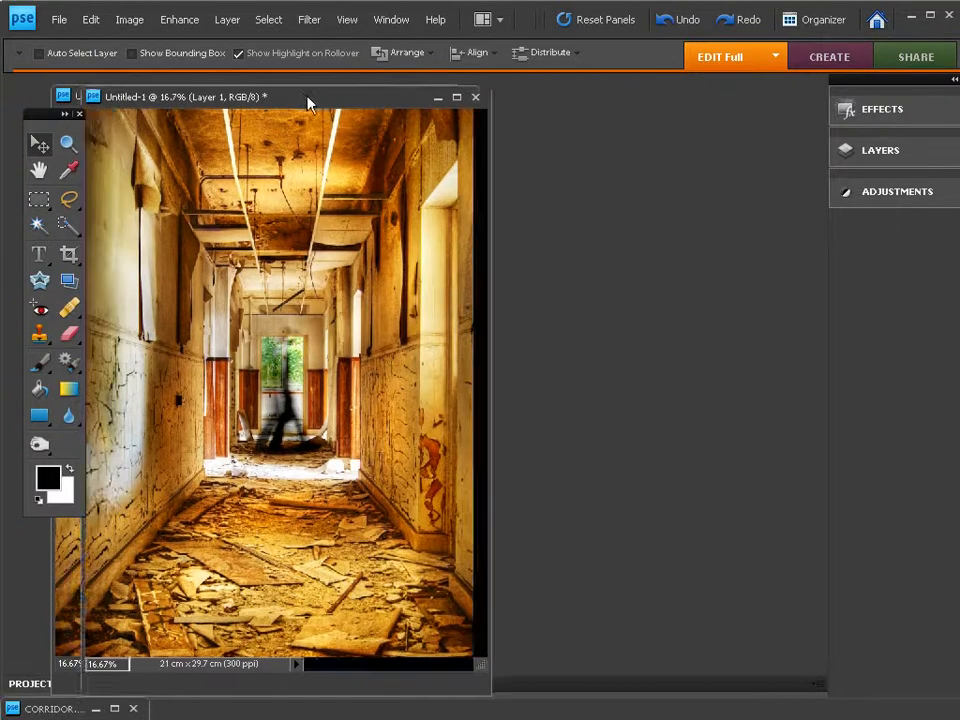
Step: Zoom the Untitled-1 document out to 12.5% and enlarge its window to leave empty space around the page
left_click_drag(306, 100, 489, 112)
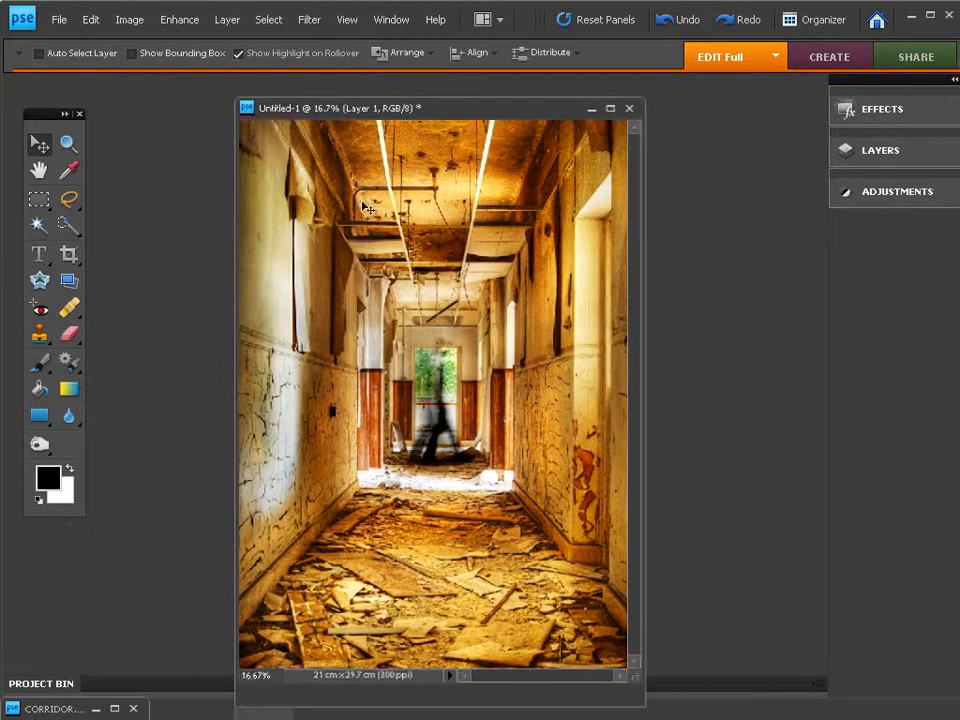
left_click(90, 20)
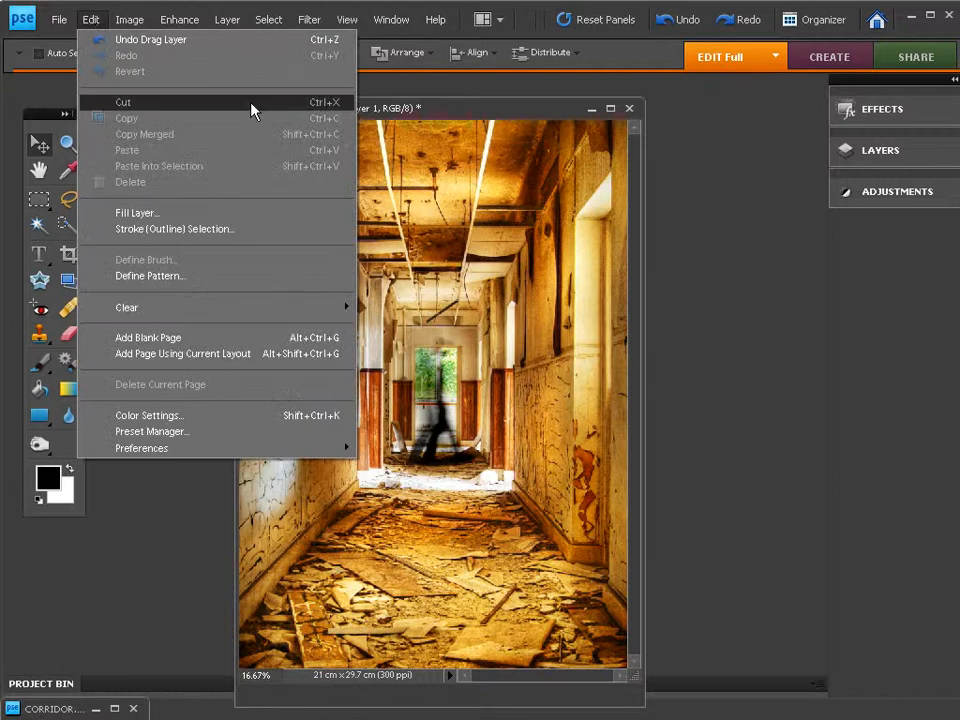
left_click(390, 114)
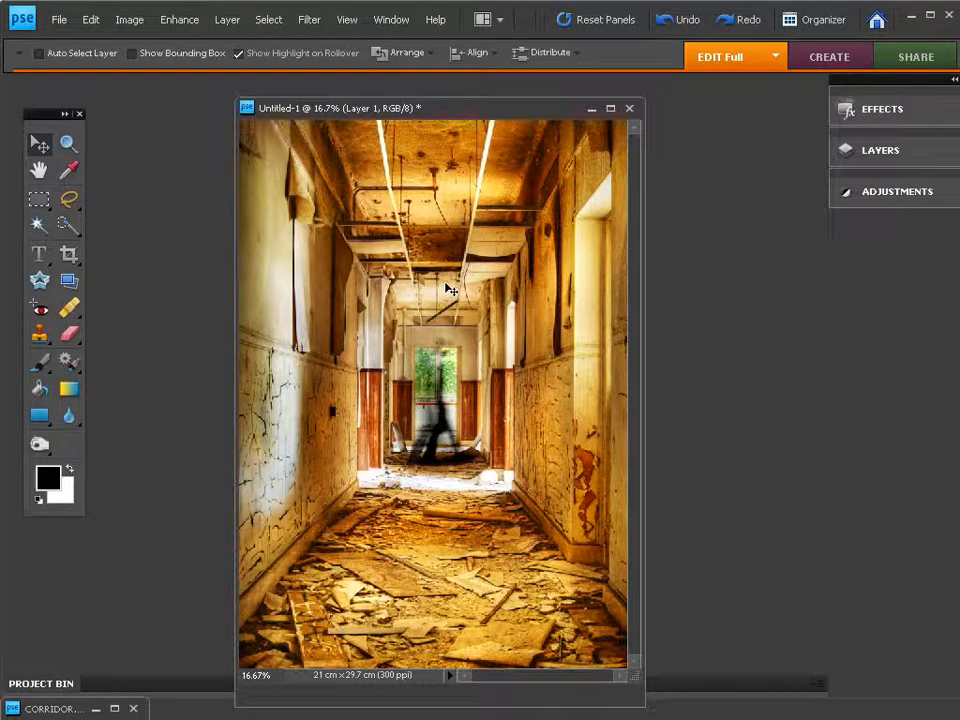
key("ctrl+minus")
key("ctrl+minus")
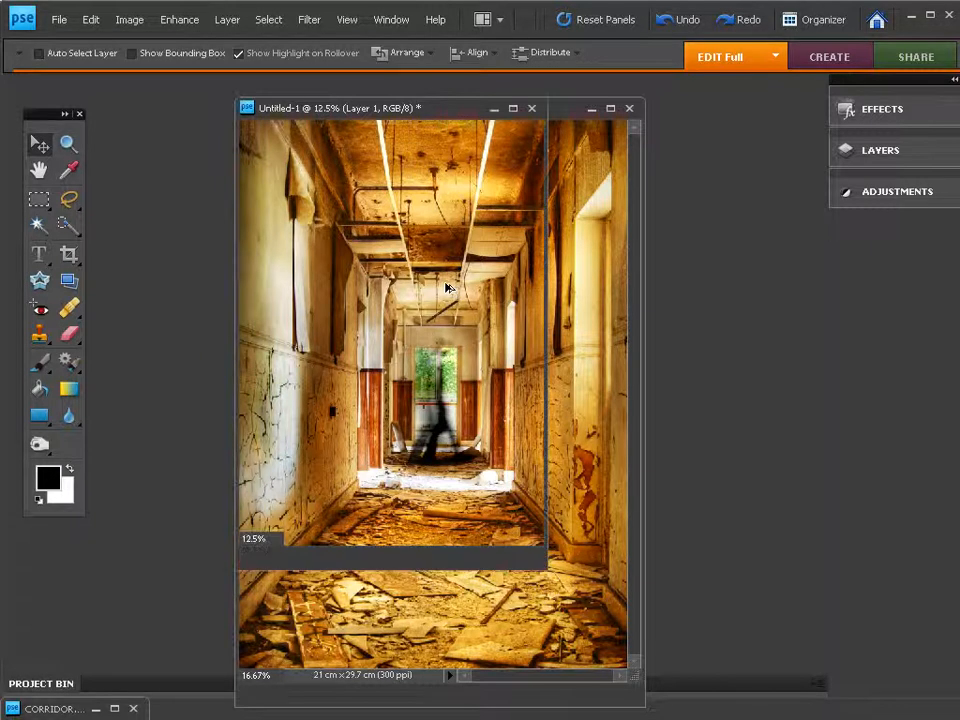
key("ctrl+plus")
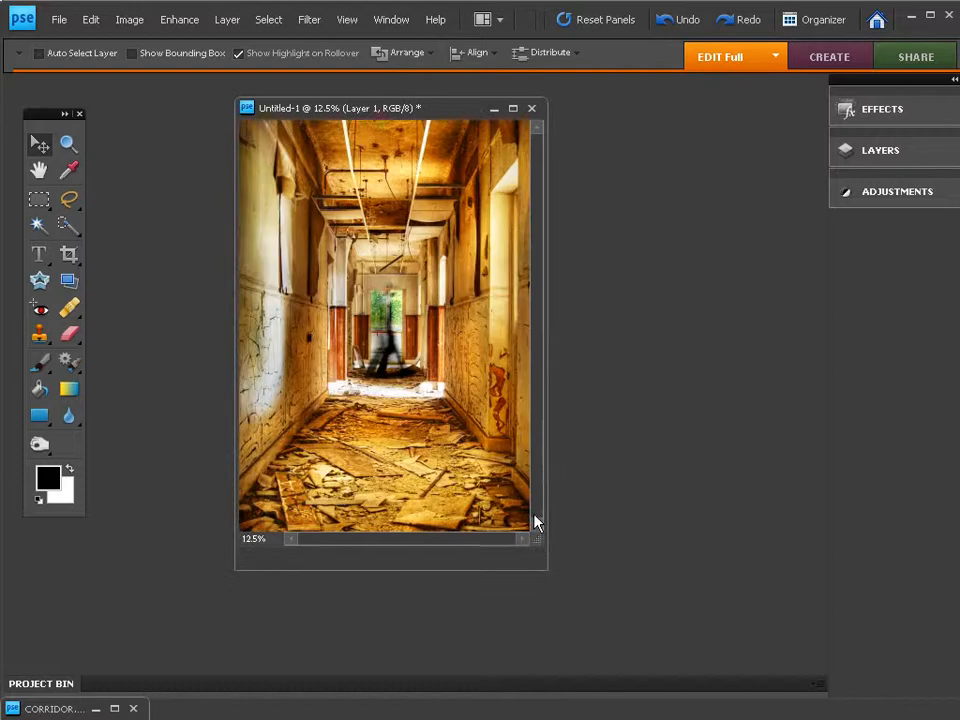
left_click_drag(531, 539, 733, 633)
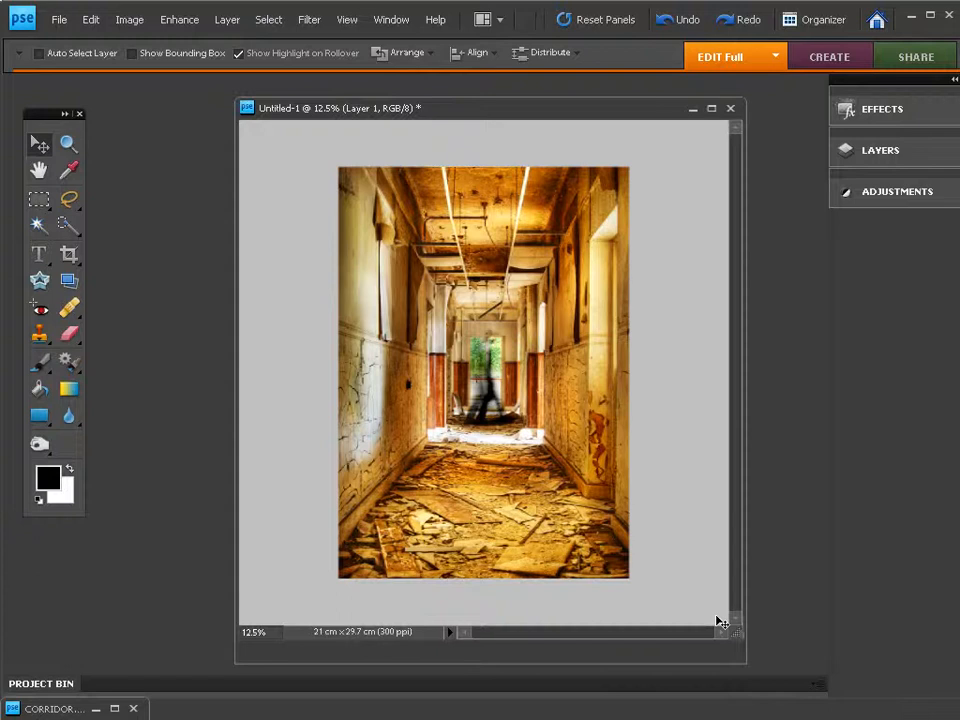
Step: Start a free transform of the photo layer and float the Layers panel beside the page
key("ctrl+t")
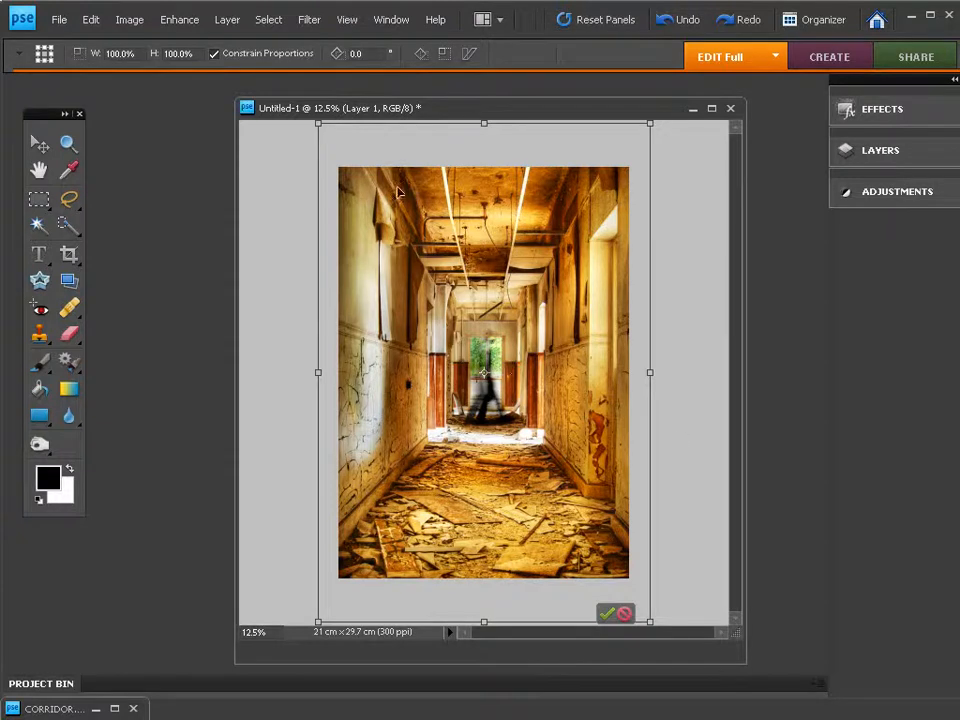
left_click(388, 21)
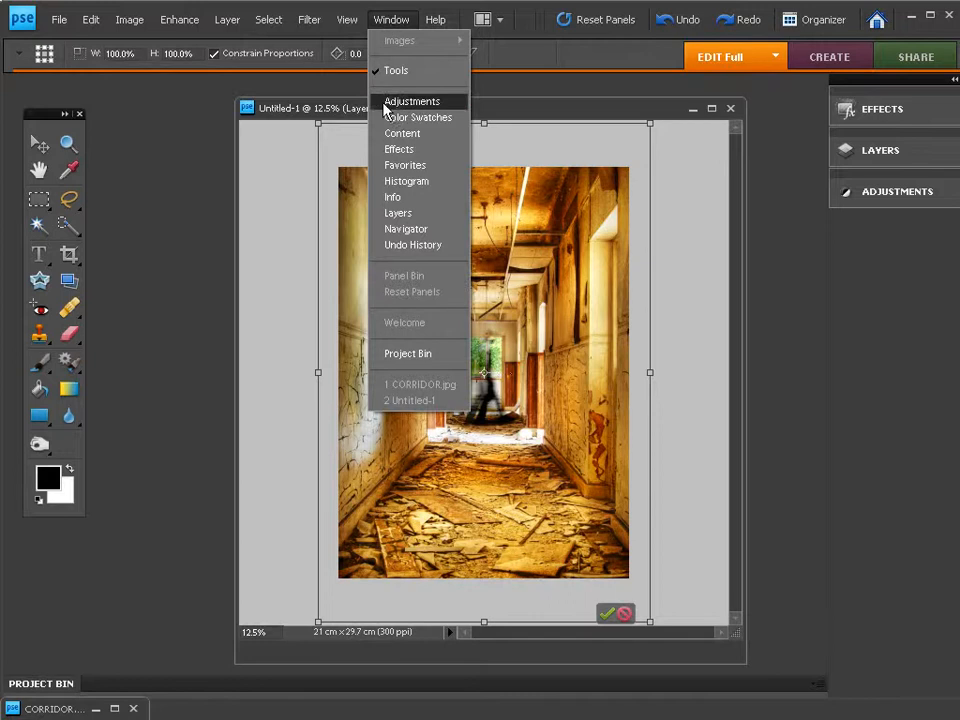
left_click(398, 213)
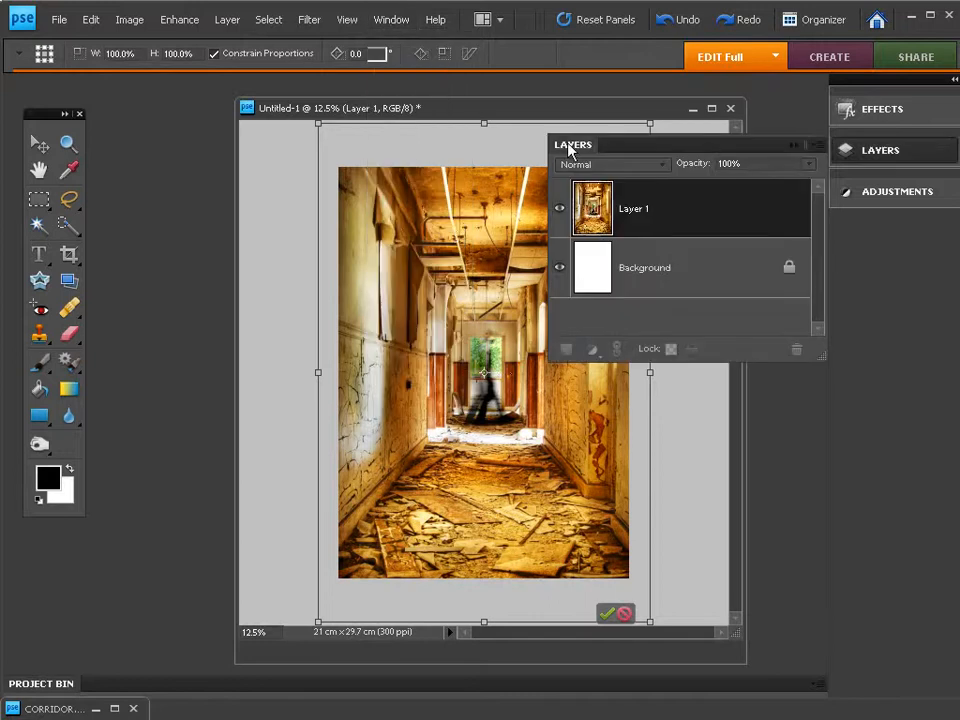
left_click_drag(570, 146, 687, 326)
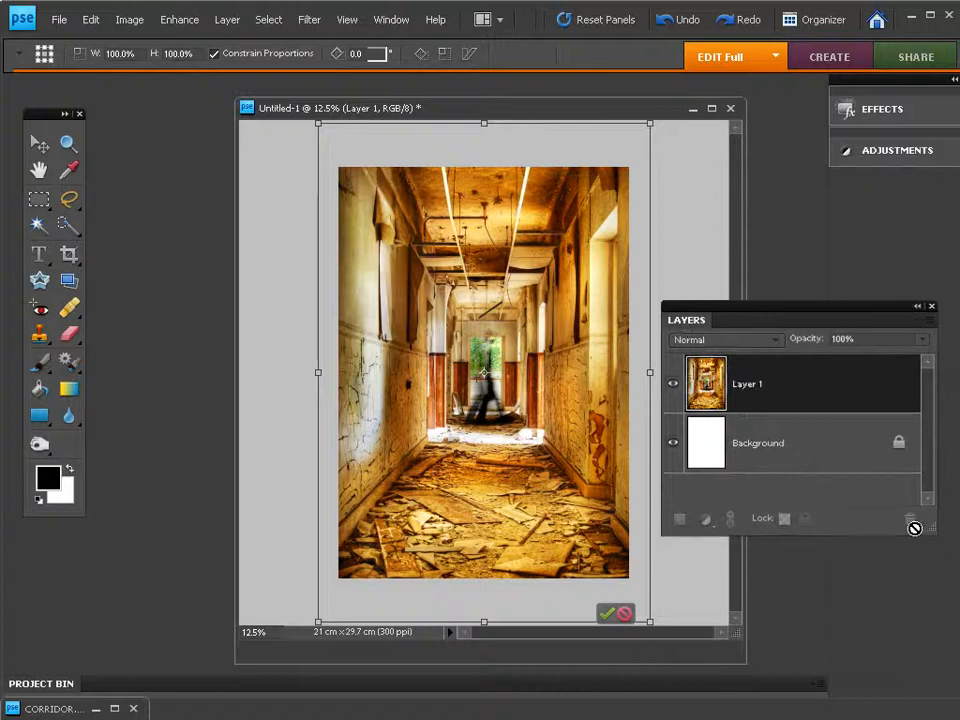
left_click_drag(916, 524, 912, 525)
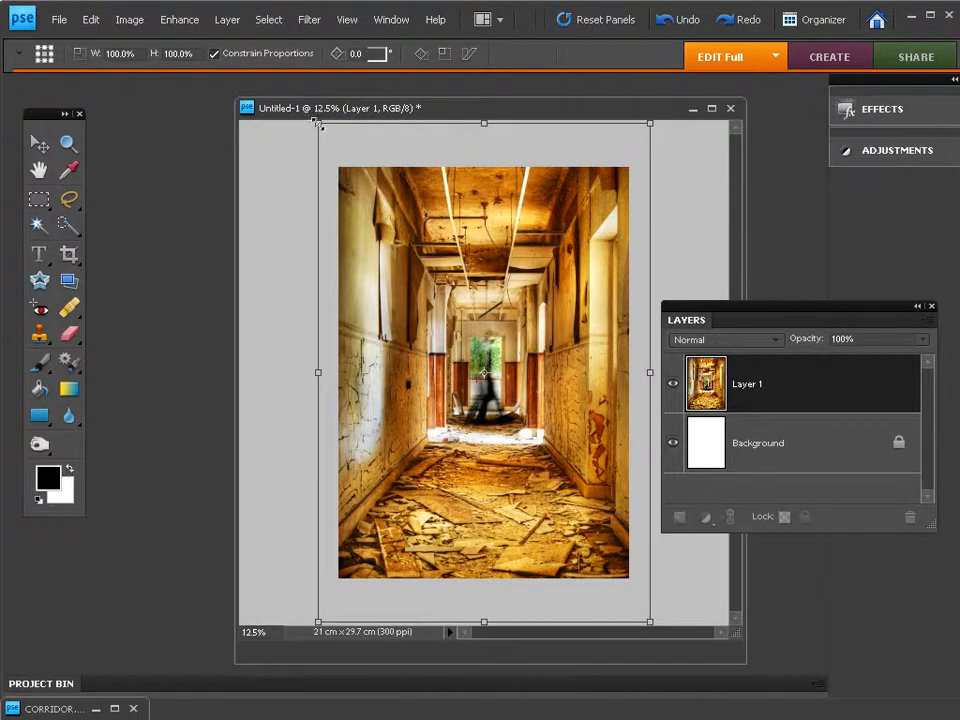
Step: Scale the corridor photo layer proportionally to 72.6% around its centre, leaving an even white border
left_click_drag(317, 120, 361, 194)
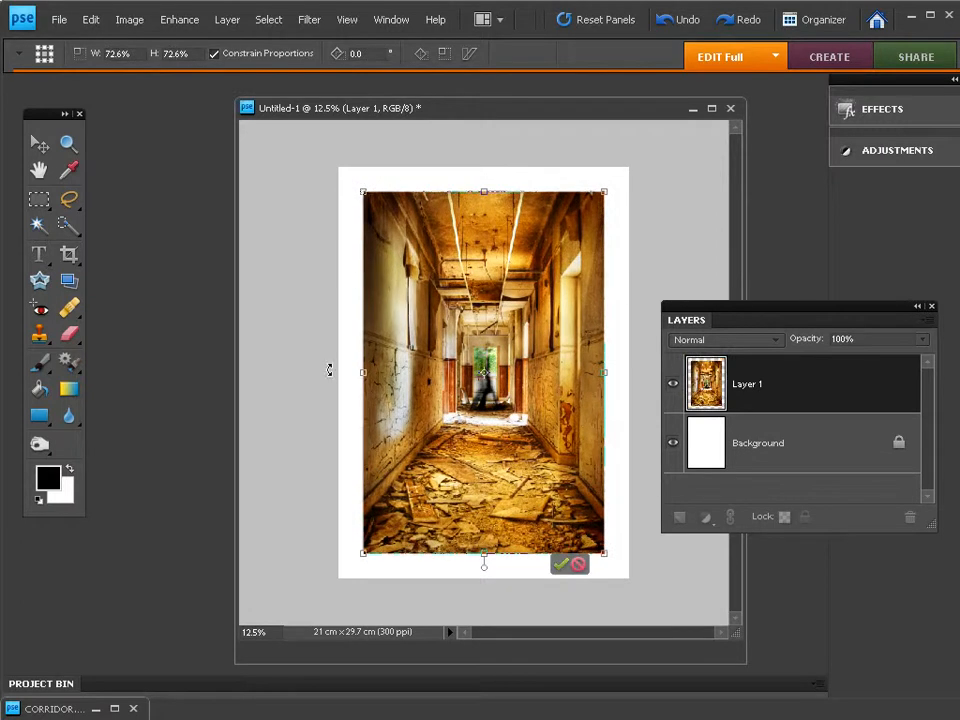
left_click(560, 564)
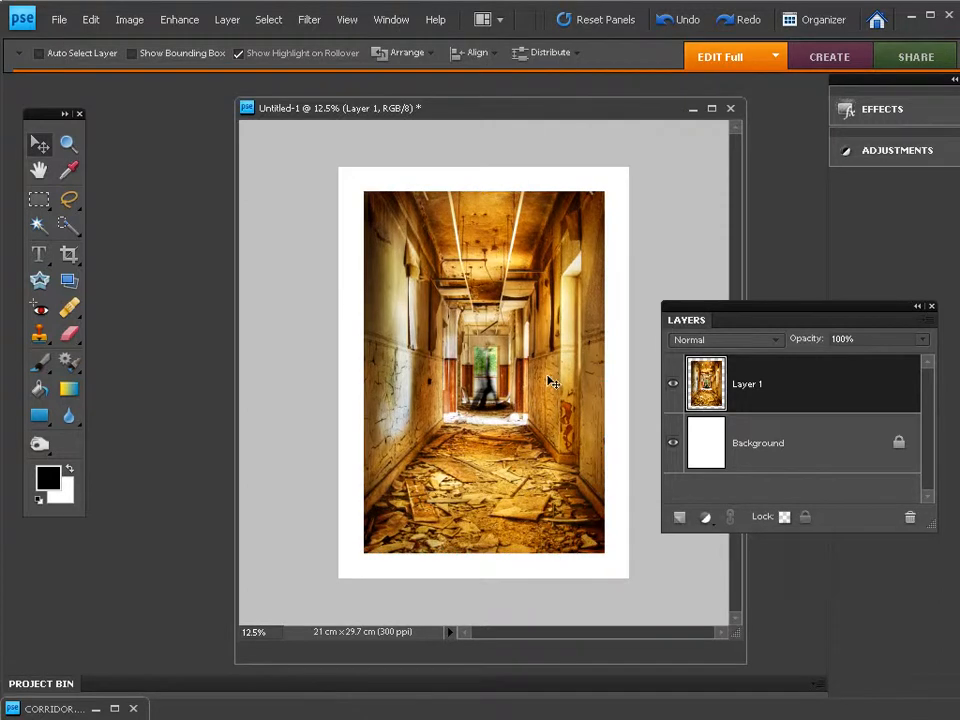
key("ctrl+t")
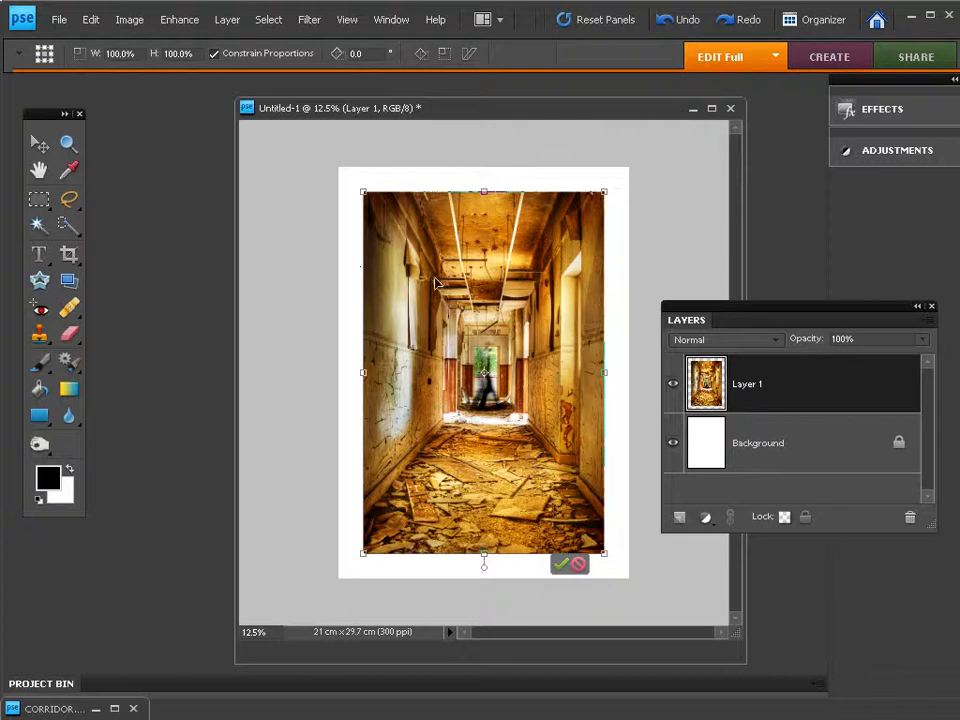
left_click(560, 565)
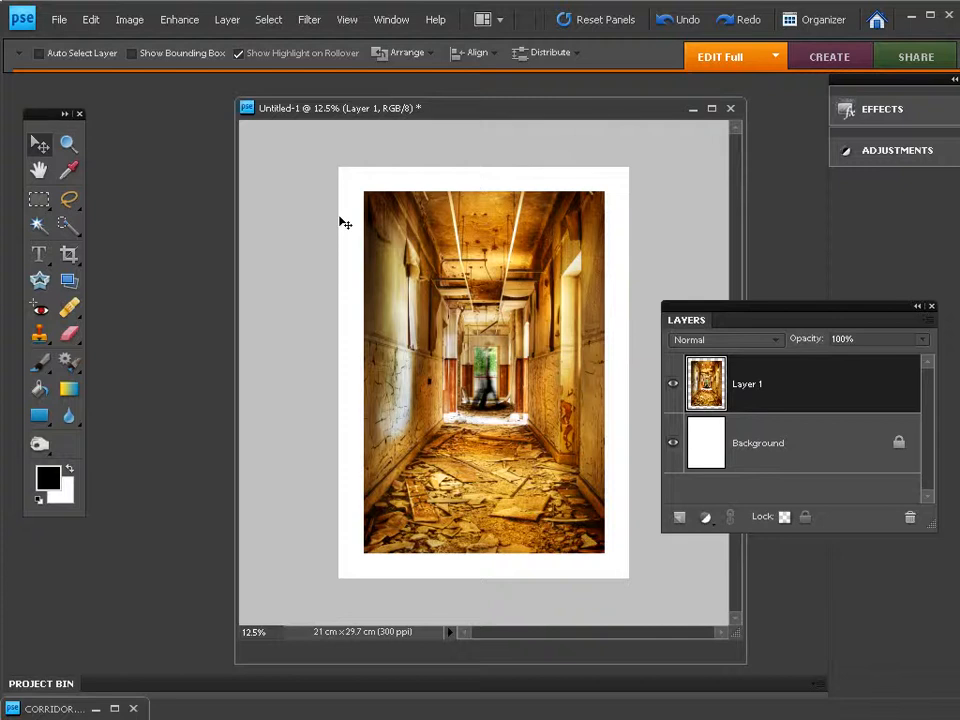
Step: Flatten the photo layer and the white background of Untitled-1 into a single layer
left_click(712, 452)
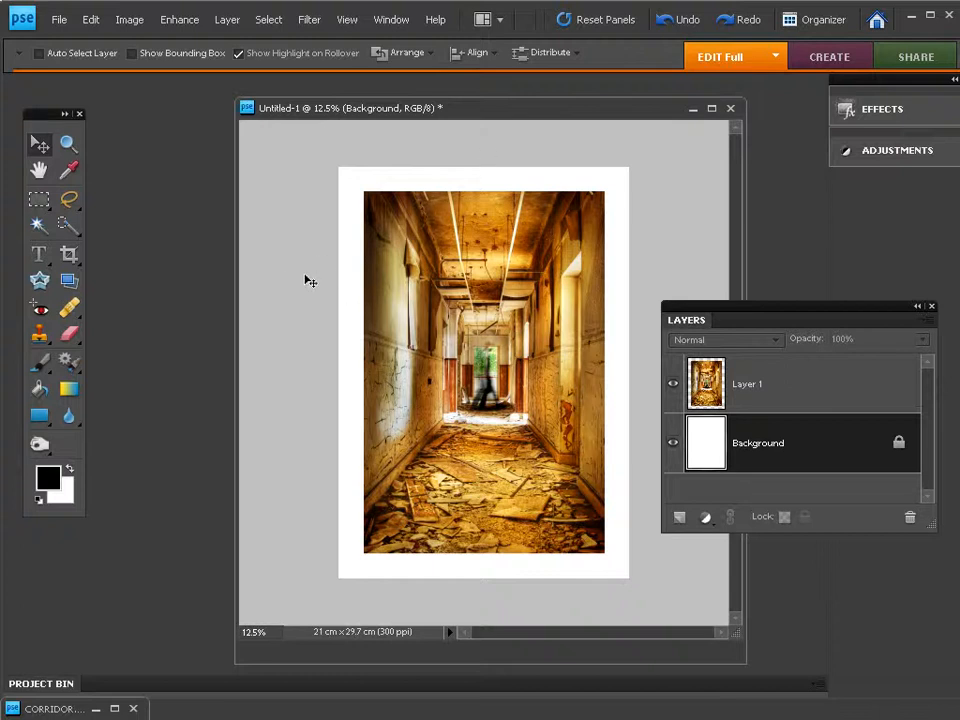
left_click(130, 20)
mouse_move(130, 40)
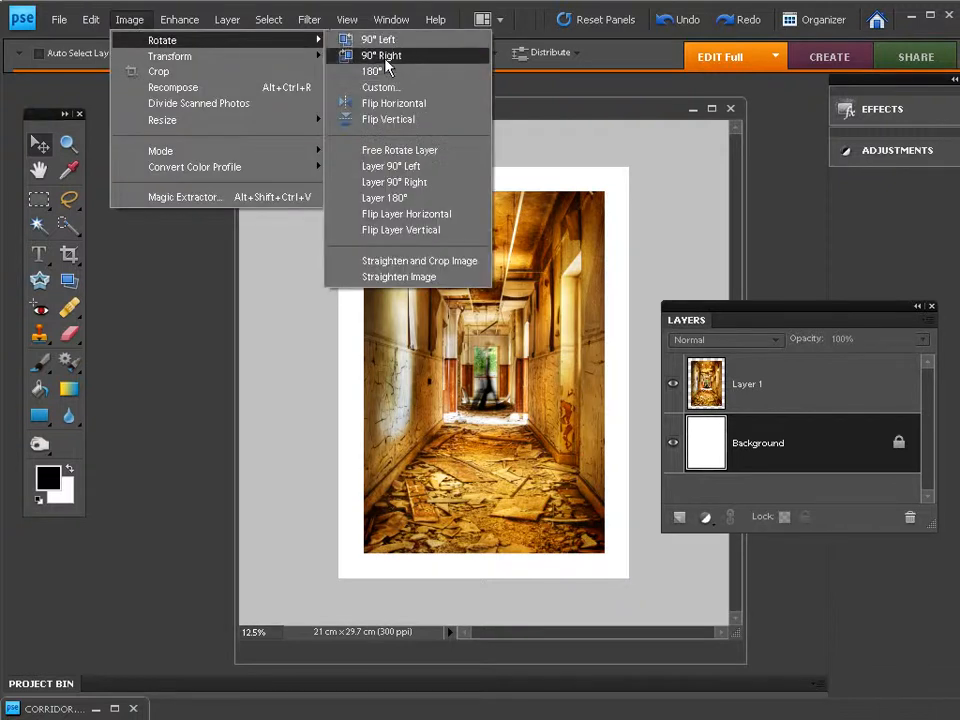
left_click(538, 117)
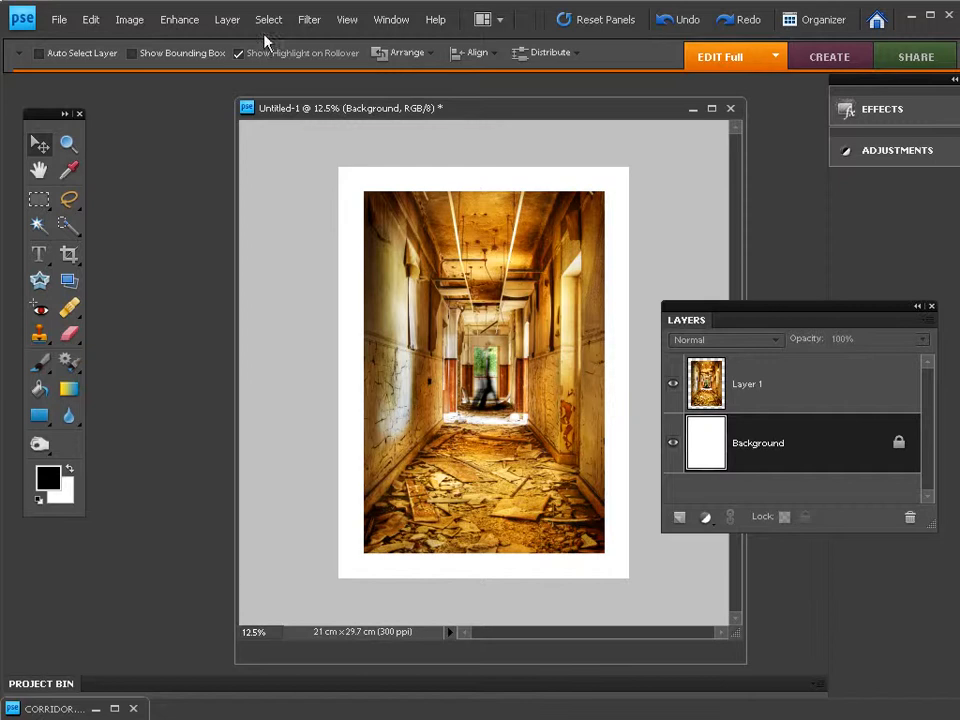
left_click(230, 22)
left_click(259, 367)
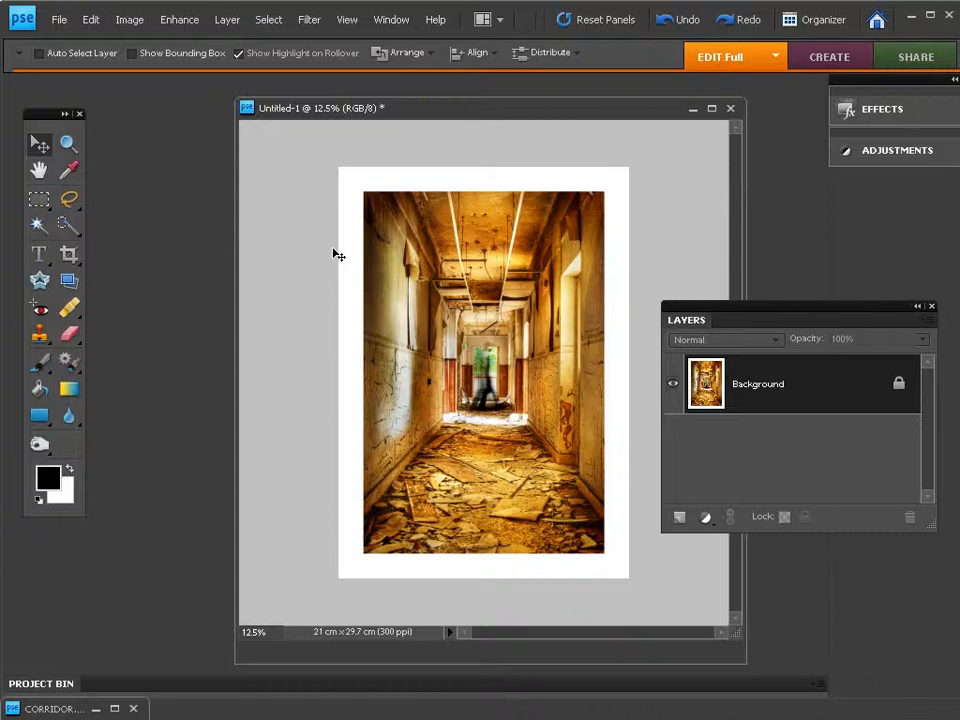
Step: Close the Untitled-1 document, then restore the minimized CORRIDOR.jpg window and place it beside the toolbox
left_click(733, 110)
left_click(490, 296)
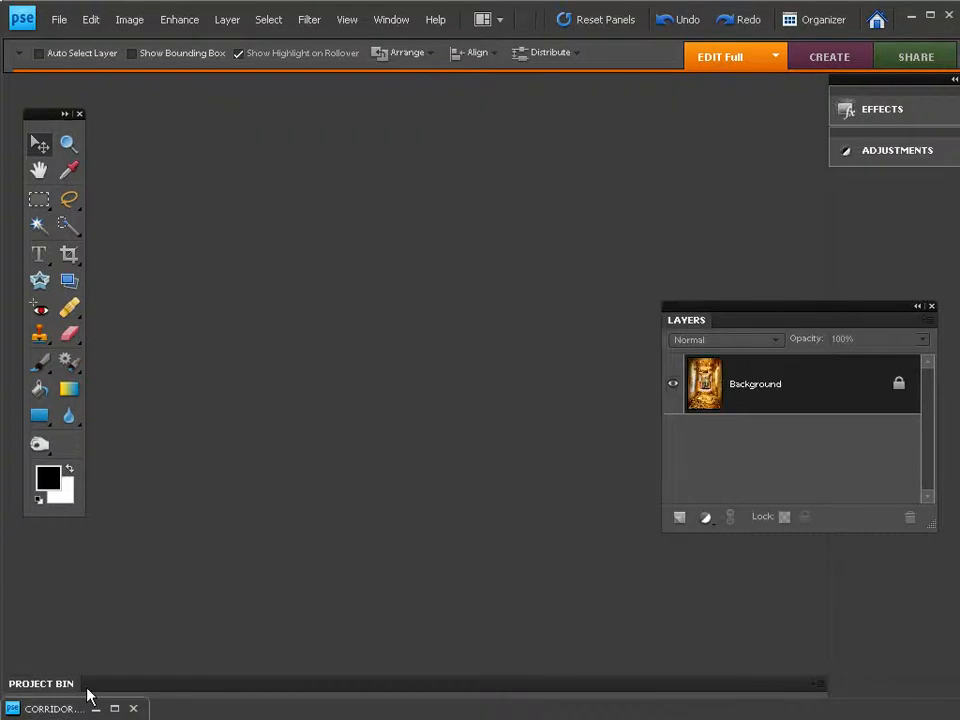
left_click(112, 710)
left_click_drag(470, 118, 225, 106)
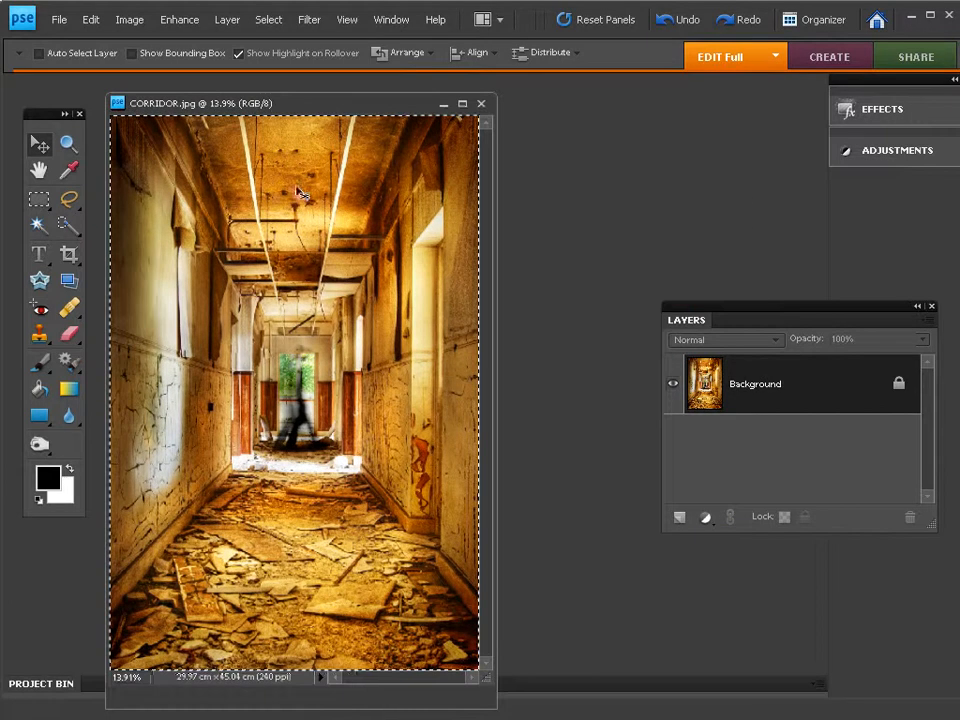
Step: Open art_border_4.jpg from the art borders video folder and move its window beside the CORRIDOR.jpg window
left_click(60, 20)
left_click(90, 55)
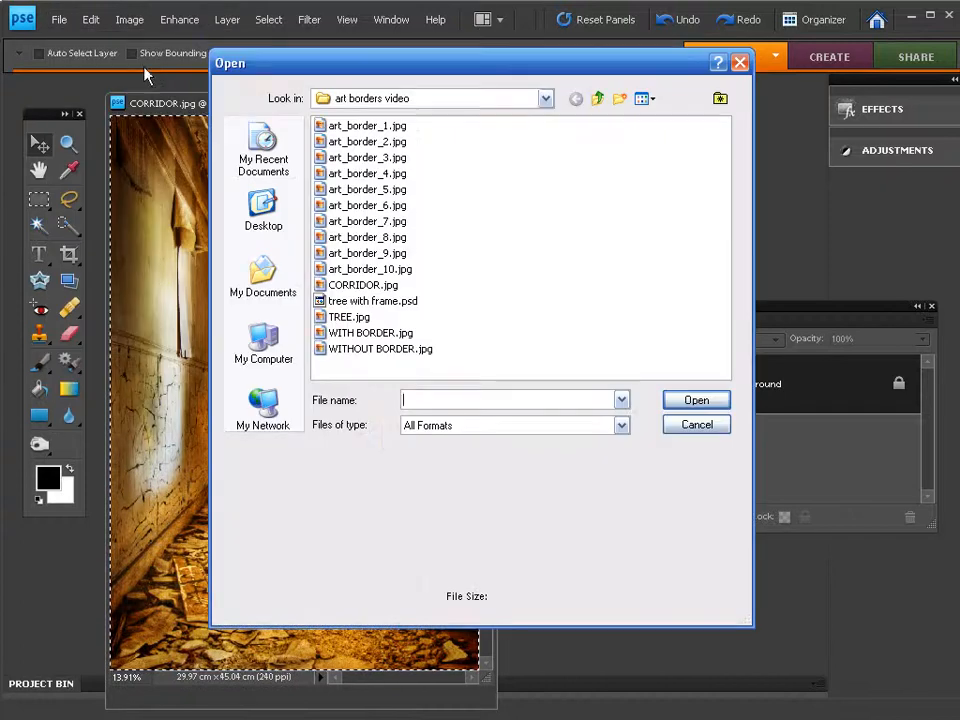
left_click(364, 174)
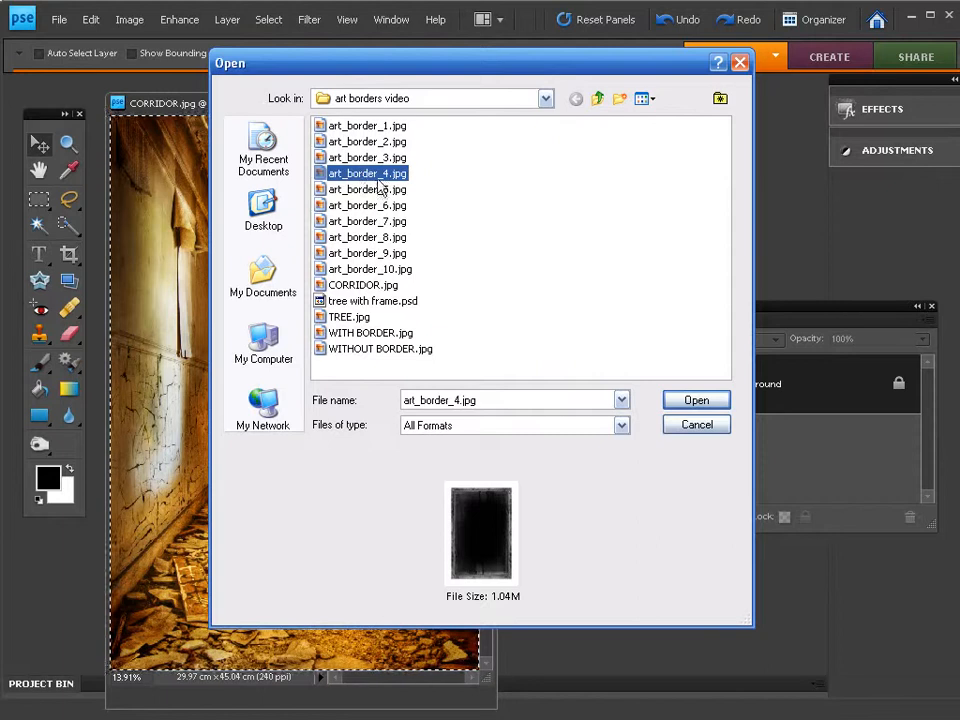
left_click(690, 402)
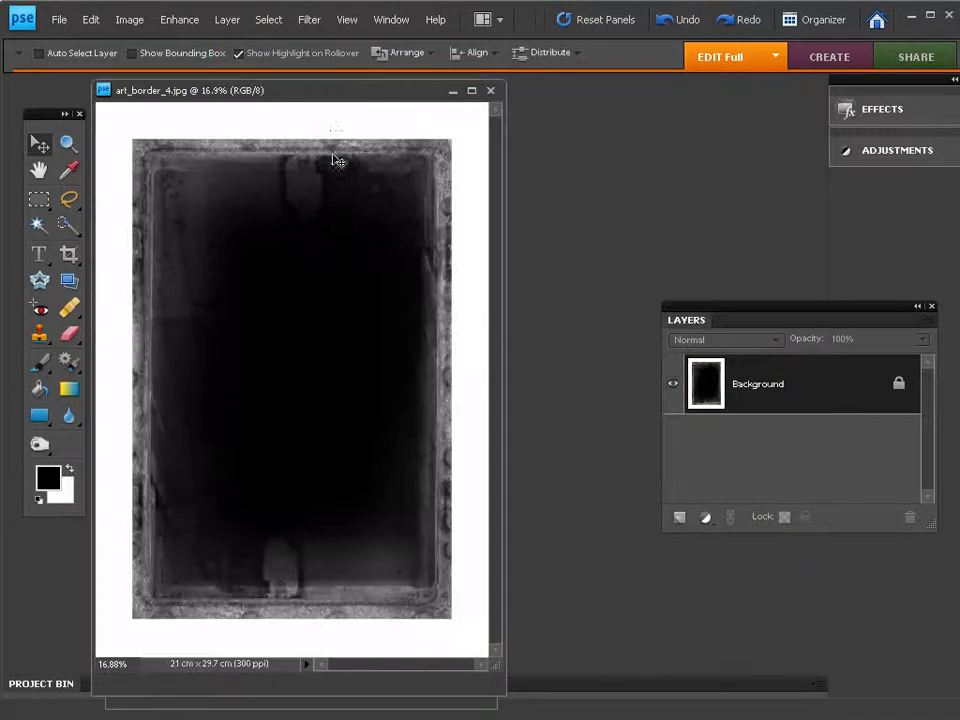
left_click_drag(313, 94, 566, 97)
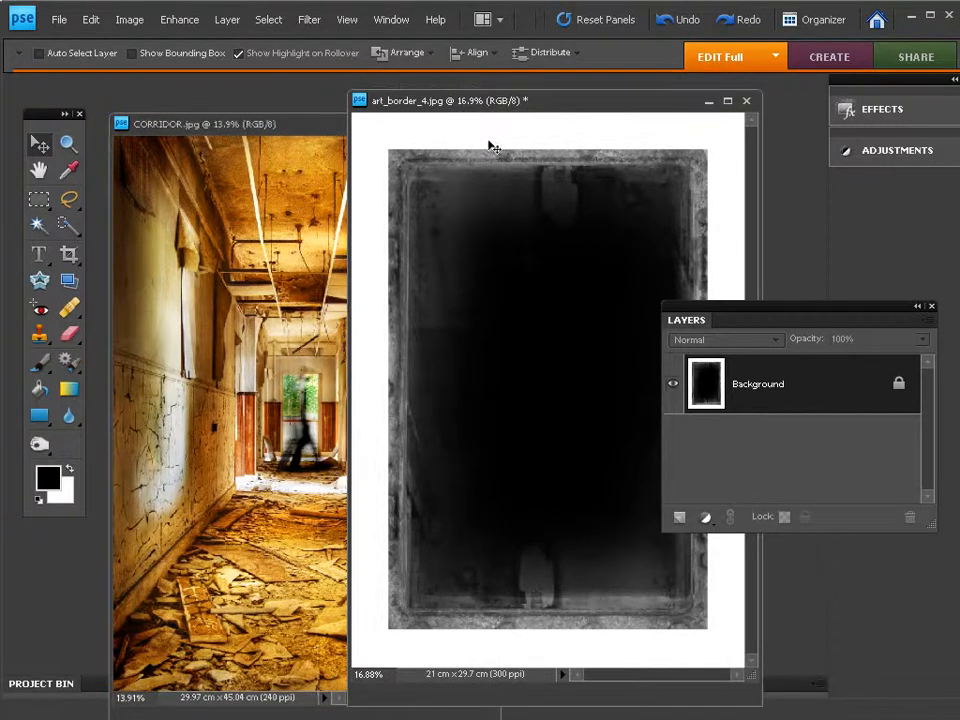
Step: Deselect the CORRIDOR.jpg image and copy the photo into art_border_4.jpg, centred as a new layer, with the Move tool
left_click_drag(296, 131, 306, 146)
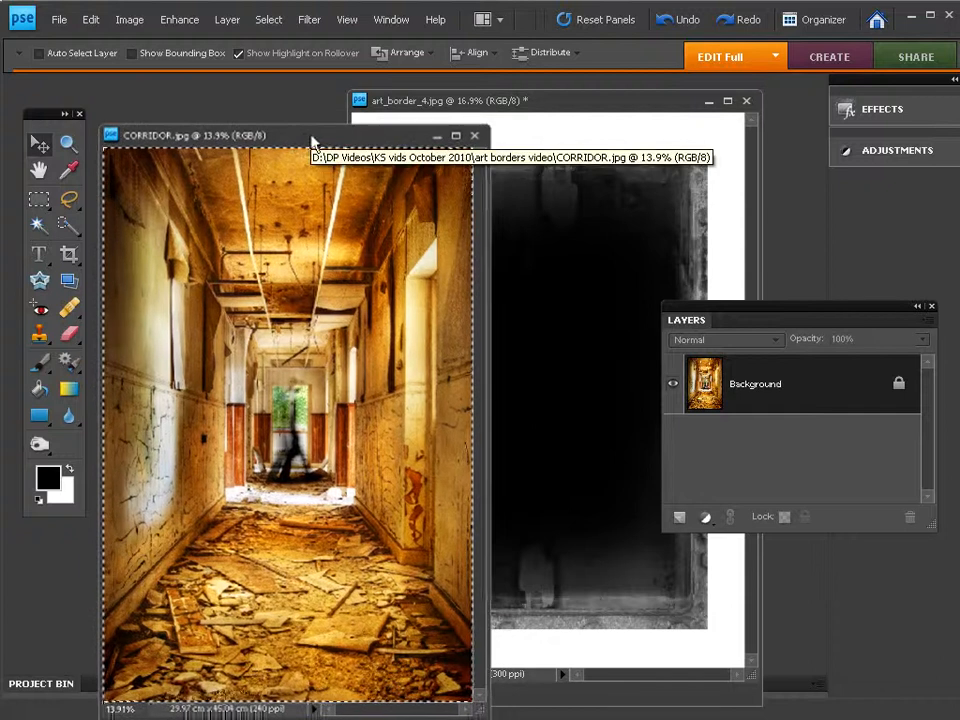
key("ctrl+d")
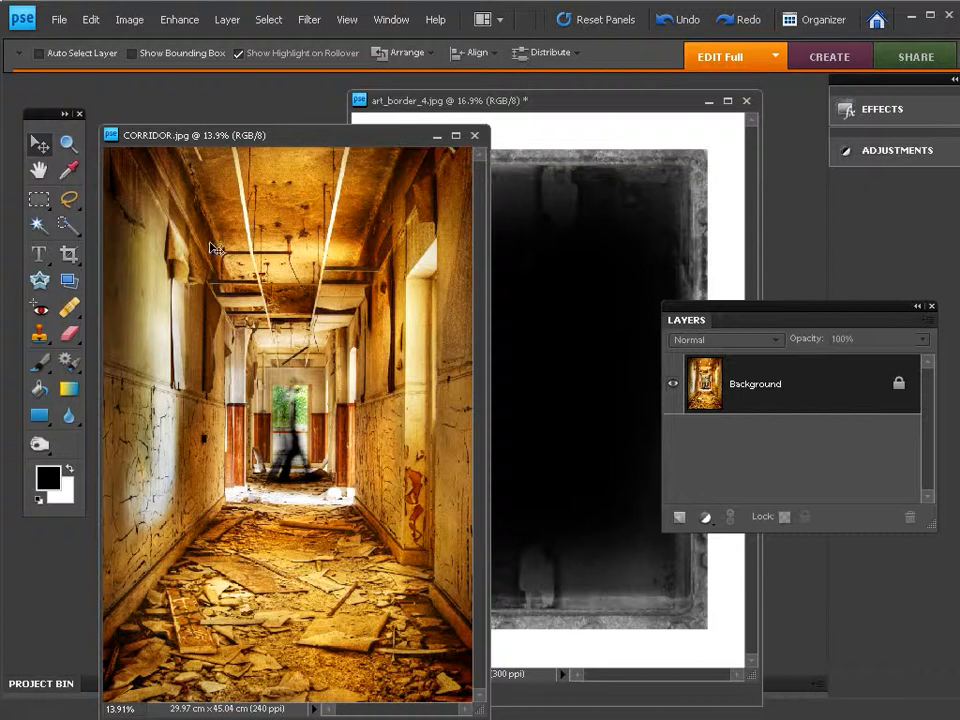
left_click_drag(406, 251, 561, 242)
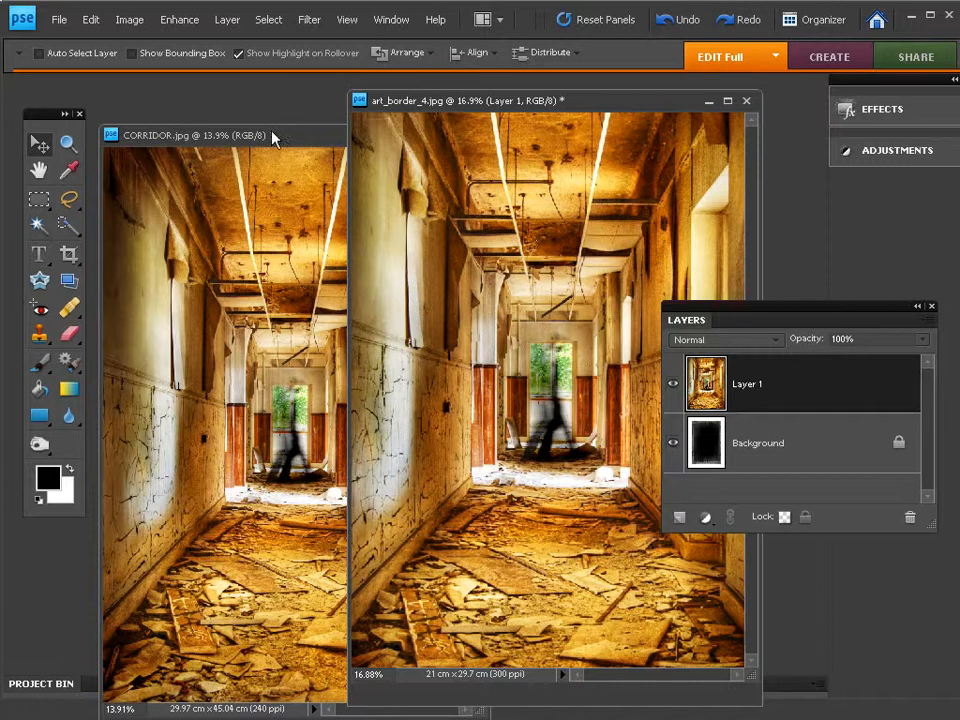
Step: Minimize the CORRIDOR.jpg window and move the art_border_4.jpg window clear of the Layers panel
left_click_drag(274, 136, 398, 155)
left_click(441, 163)
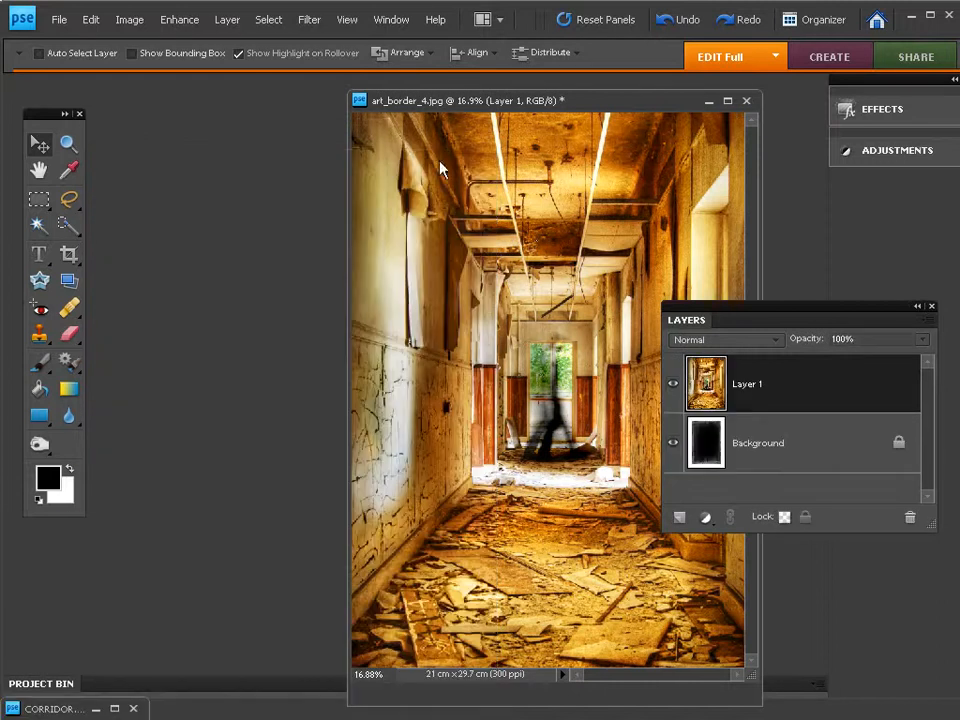
left_click_drag(439, 101, 308, 106)
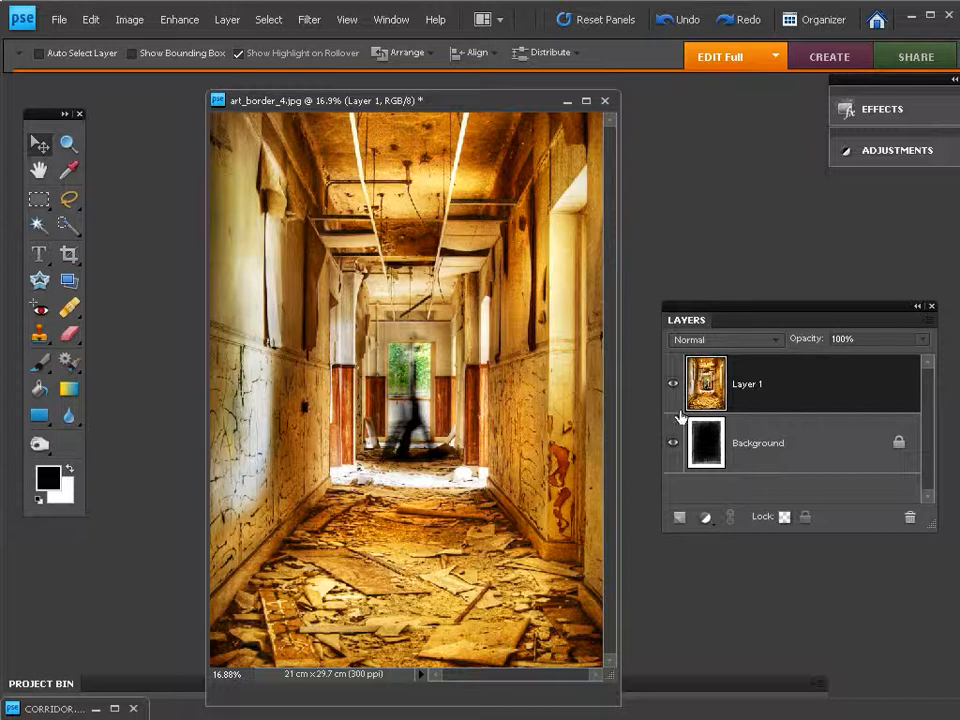
Step: Set the blending mode of the corridor photo layer to Screen
left_click(735, 341)
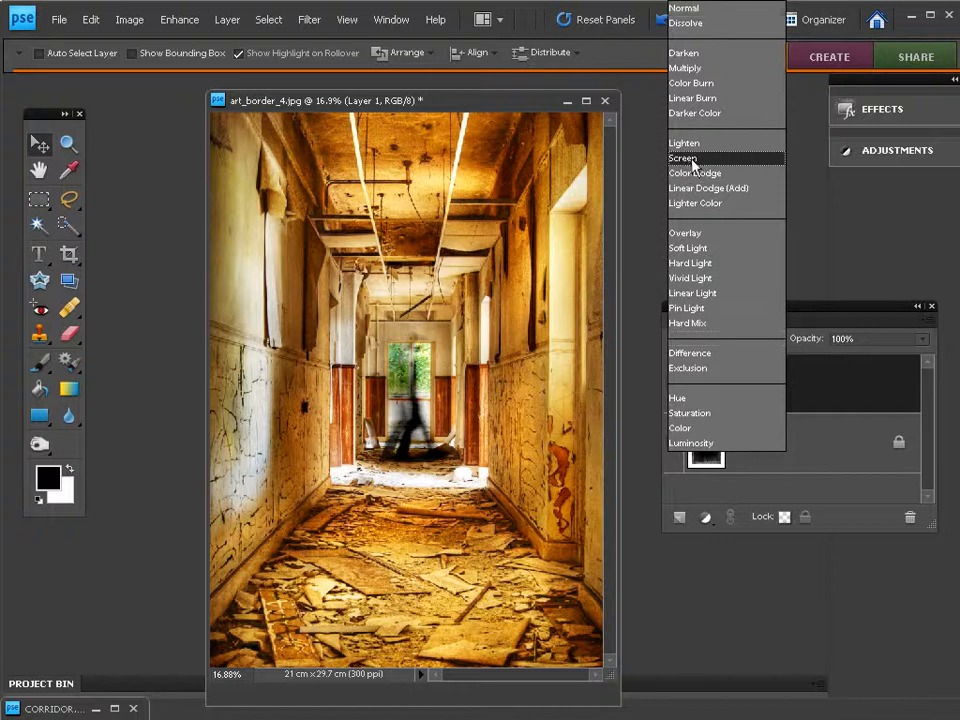
left_click(690, 158)
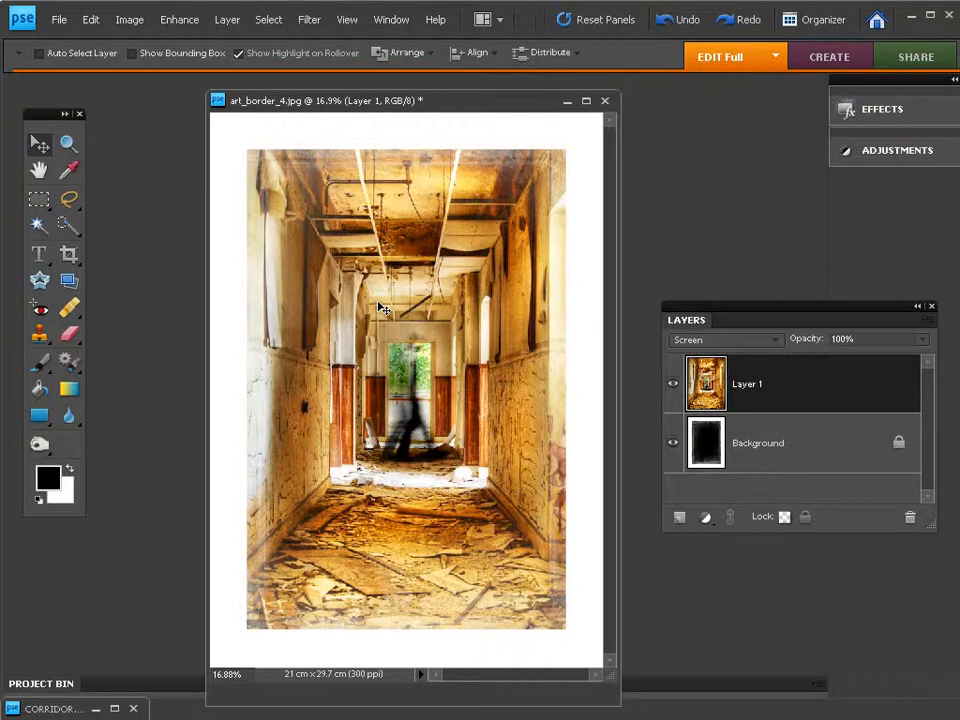
Step: Scale the corridor photo layer proportionally to about 73.6% so it fits the art border, and apply the transformation
key("ctrl+minus")
key("ctrl+minus")
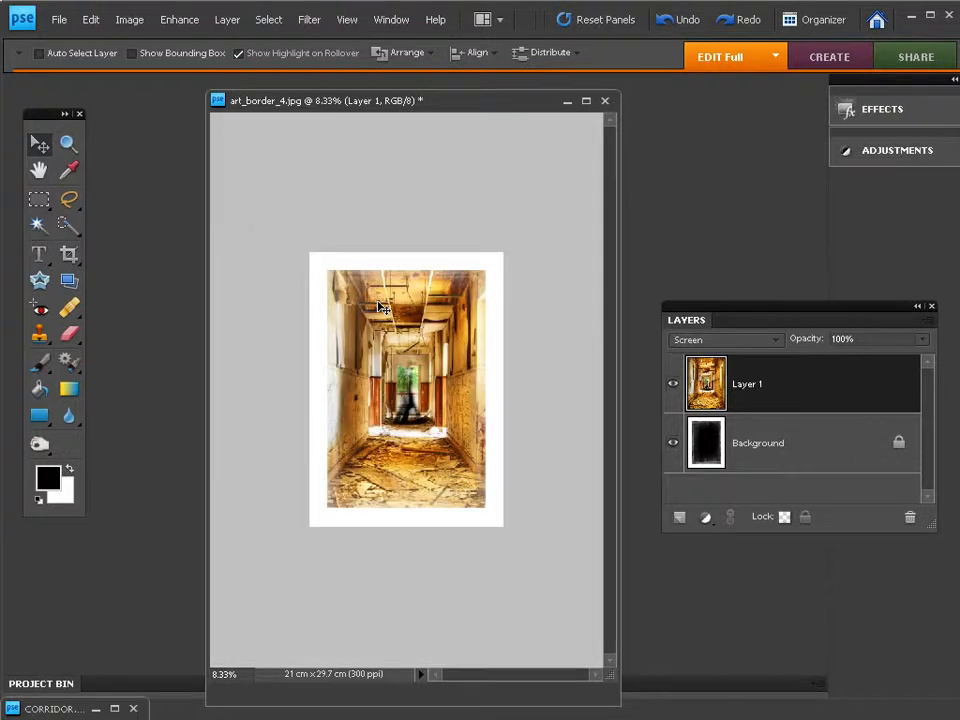
key("ctrl+t")
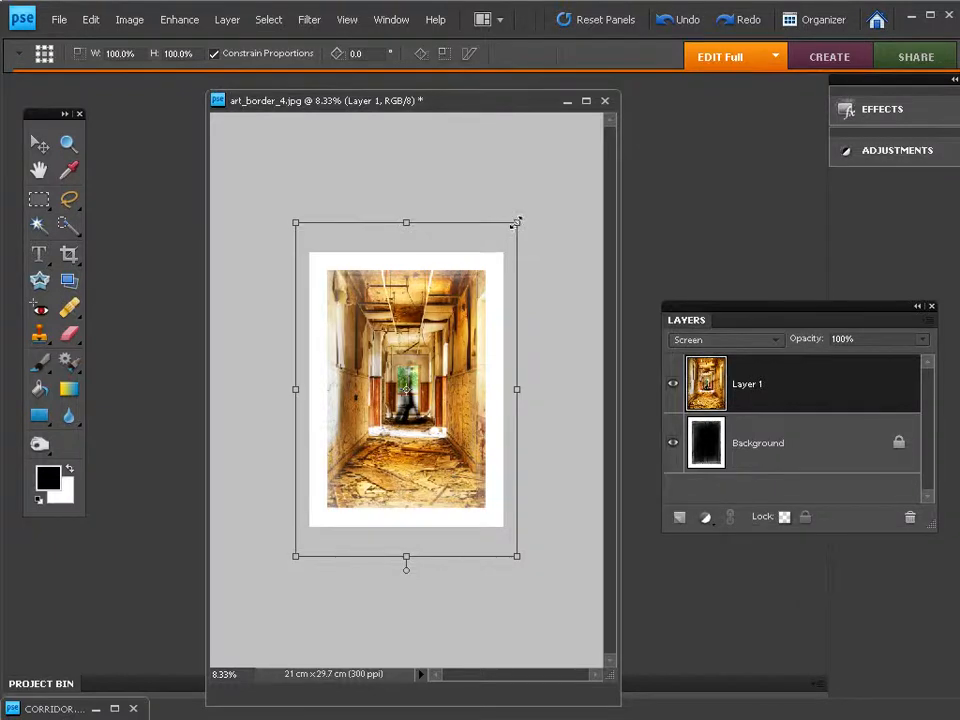
left_click_drag(516, 221, 484, 264)
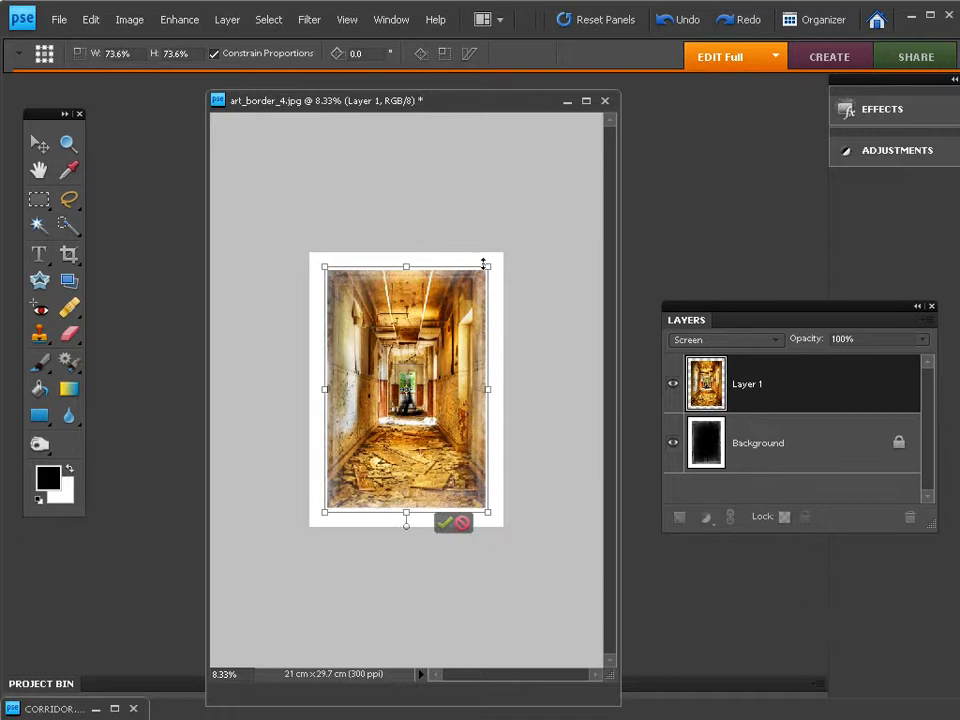
left_click(441, 525)
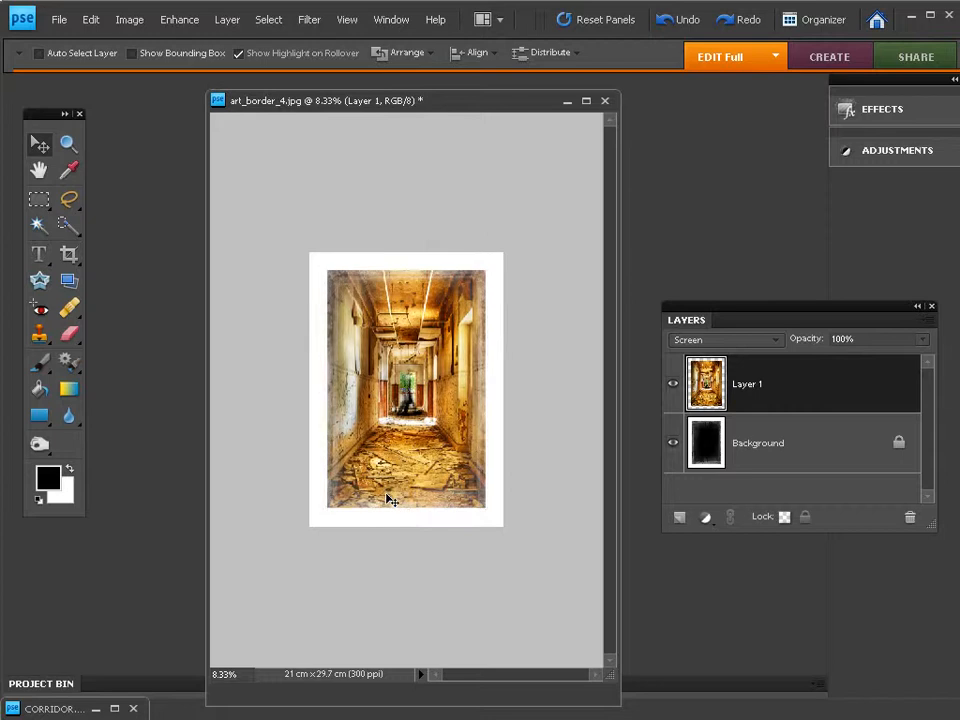
key("ctrl+plus")
key("ctrl+0")
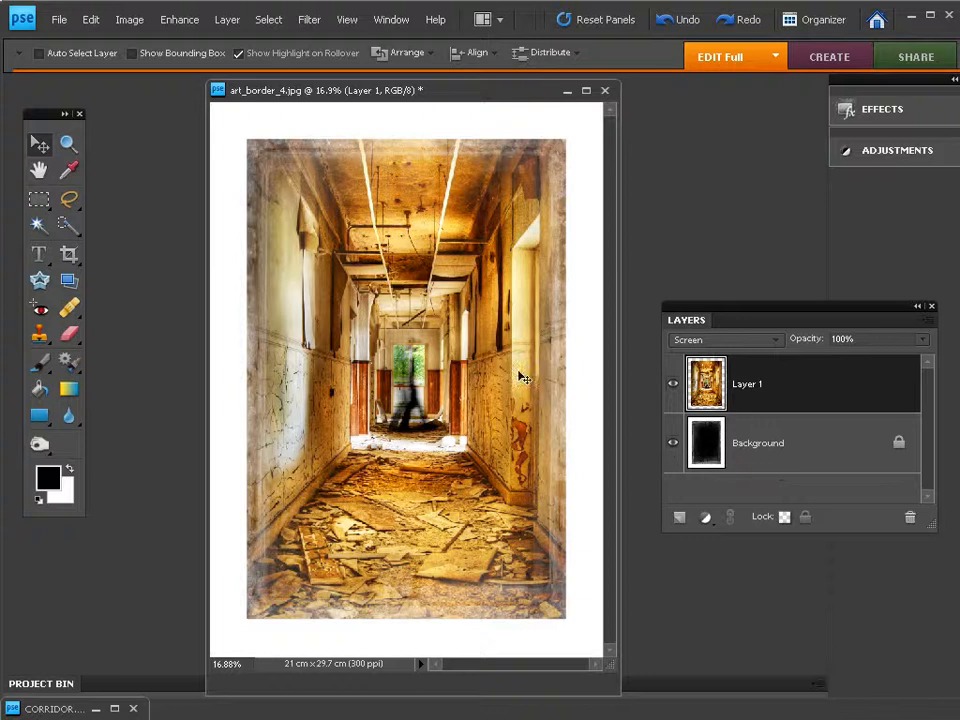
Step: Invert the border on the Background layer and set the corridor photo layer's blending mode to Multiply
left_click(783, 446)
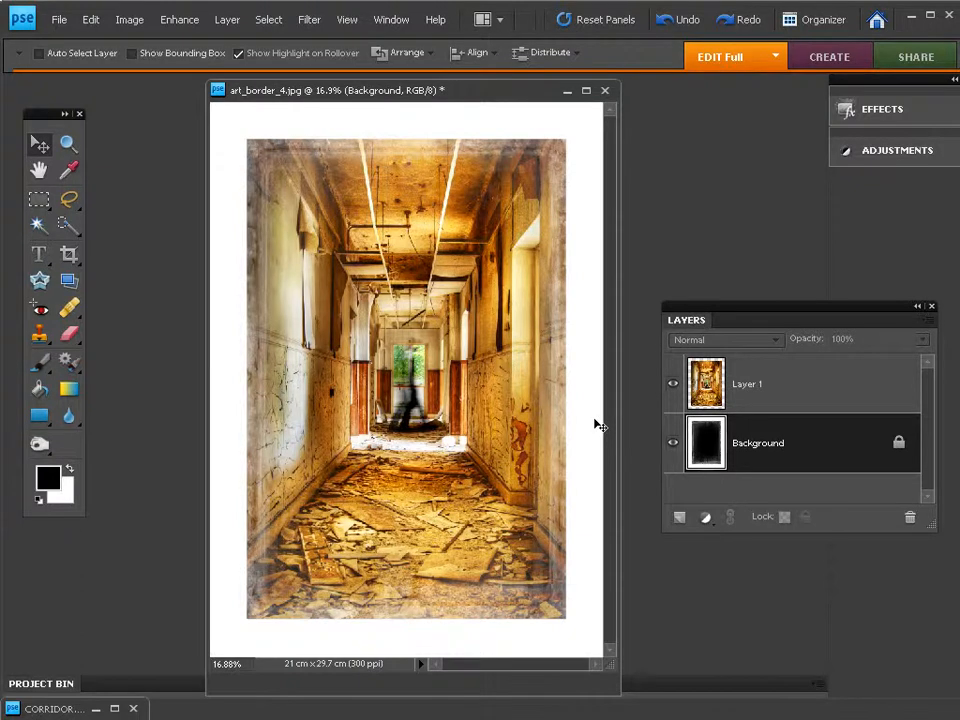
key("ctrl+i")
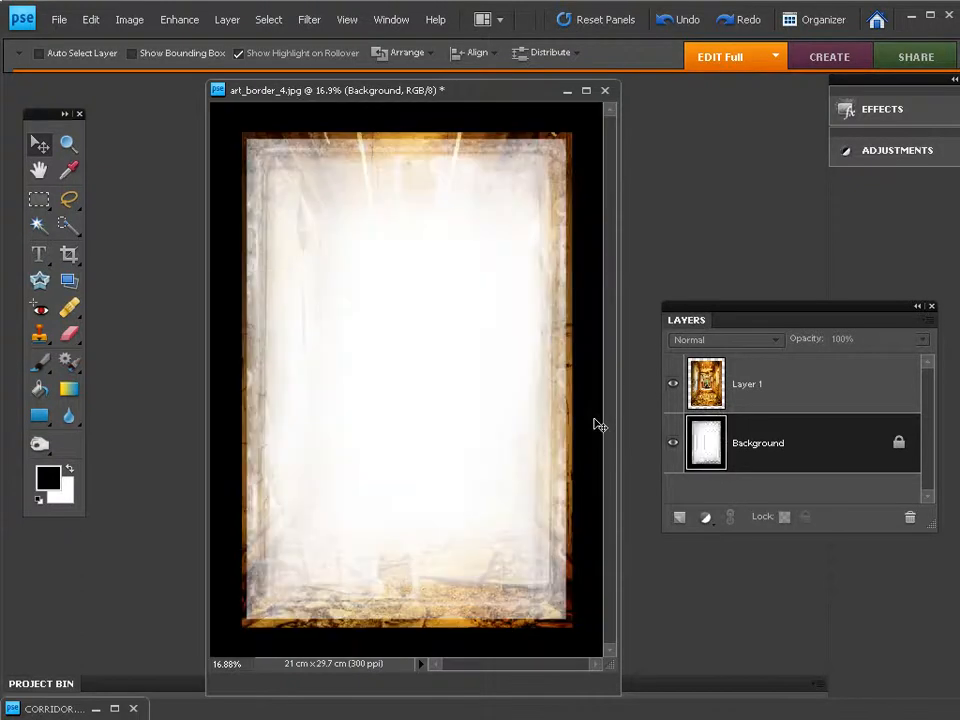
left_click(745, 390)
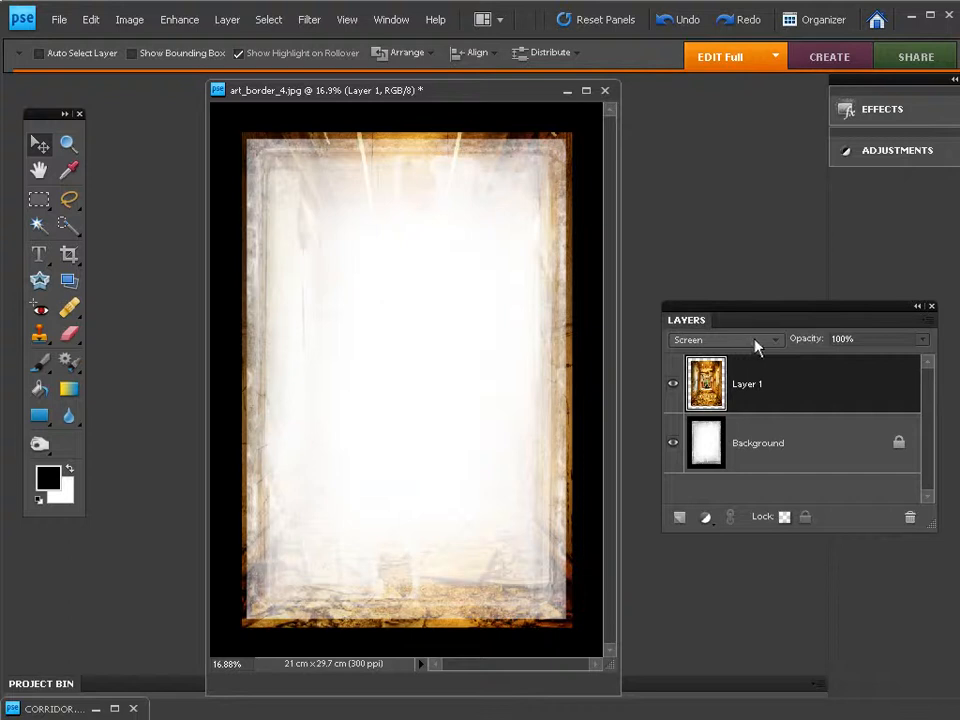
left_click(757, 345)
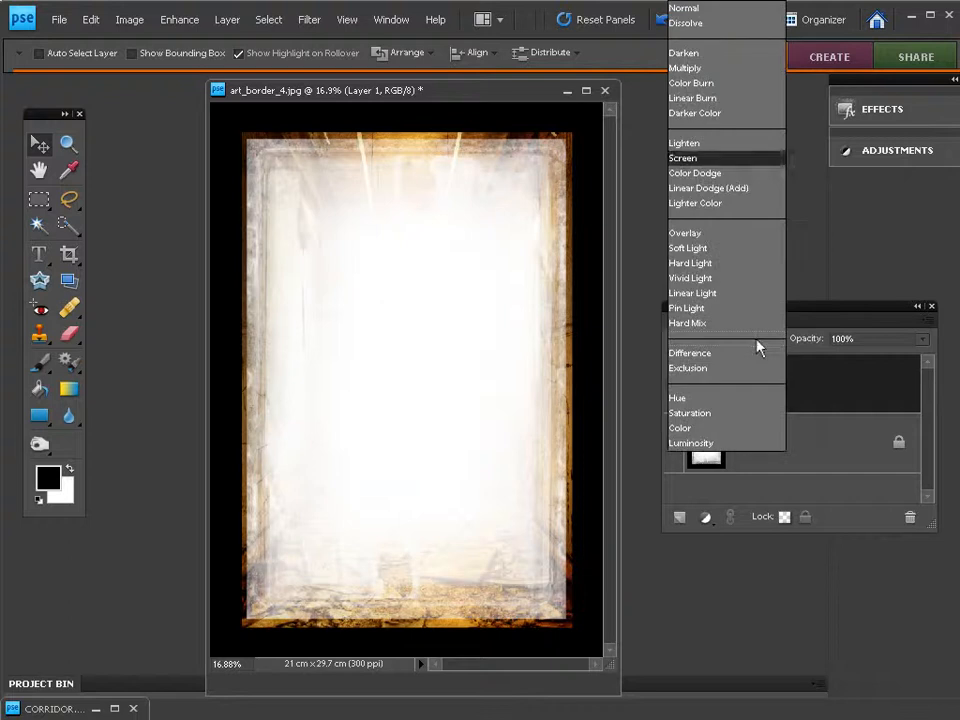
left_click(698, 69)
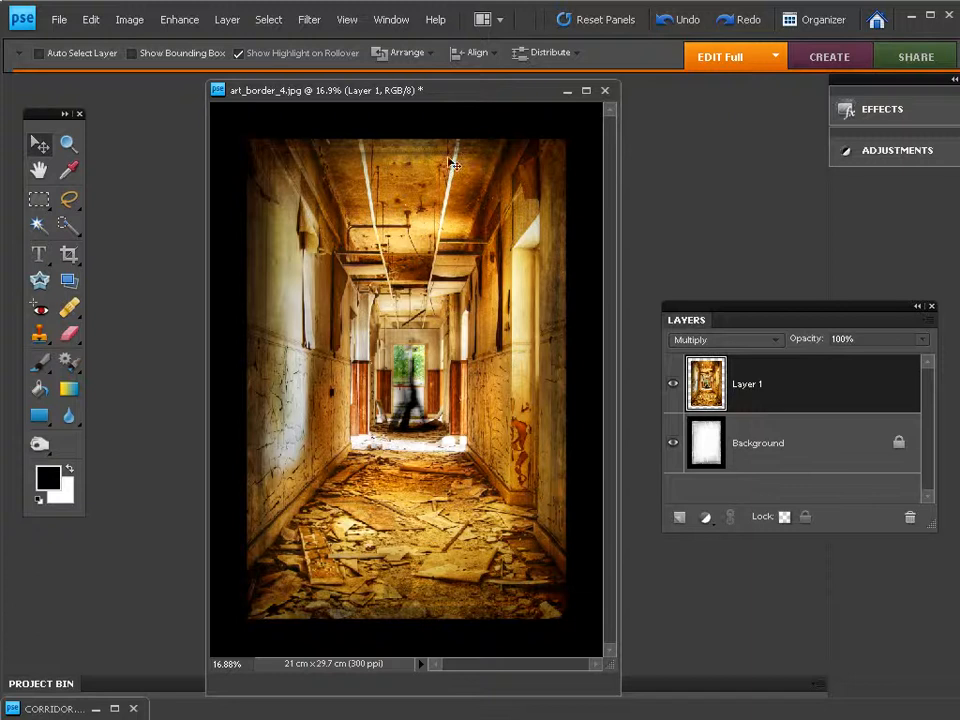
Step: Flatten the bordered corridor image into a single layer
left_click(229, 21)
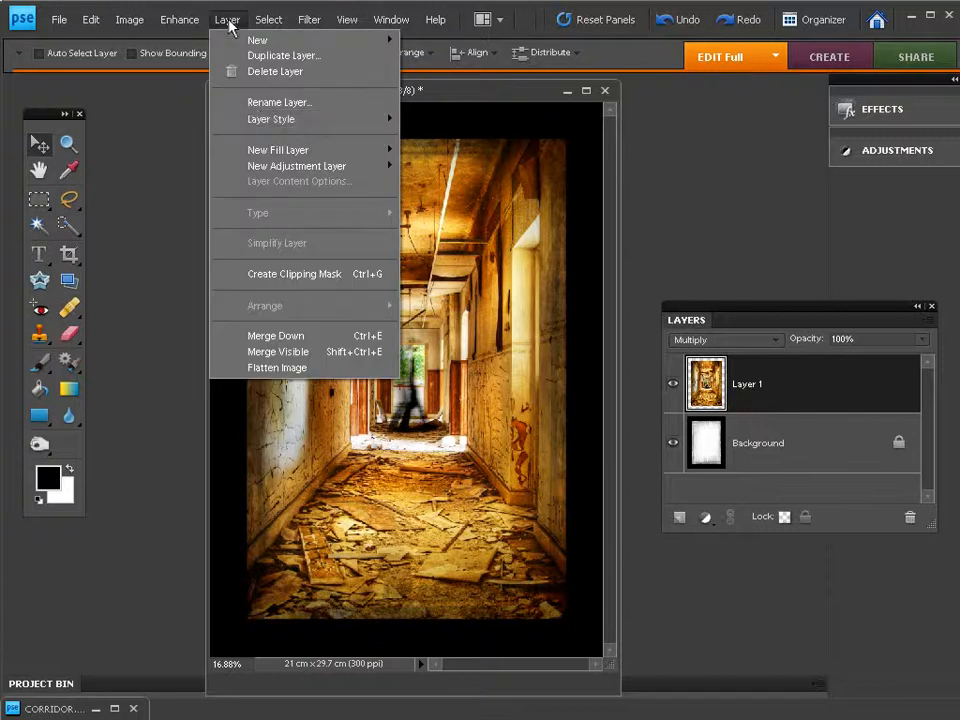
left_click(278, 368)
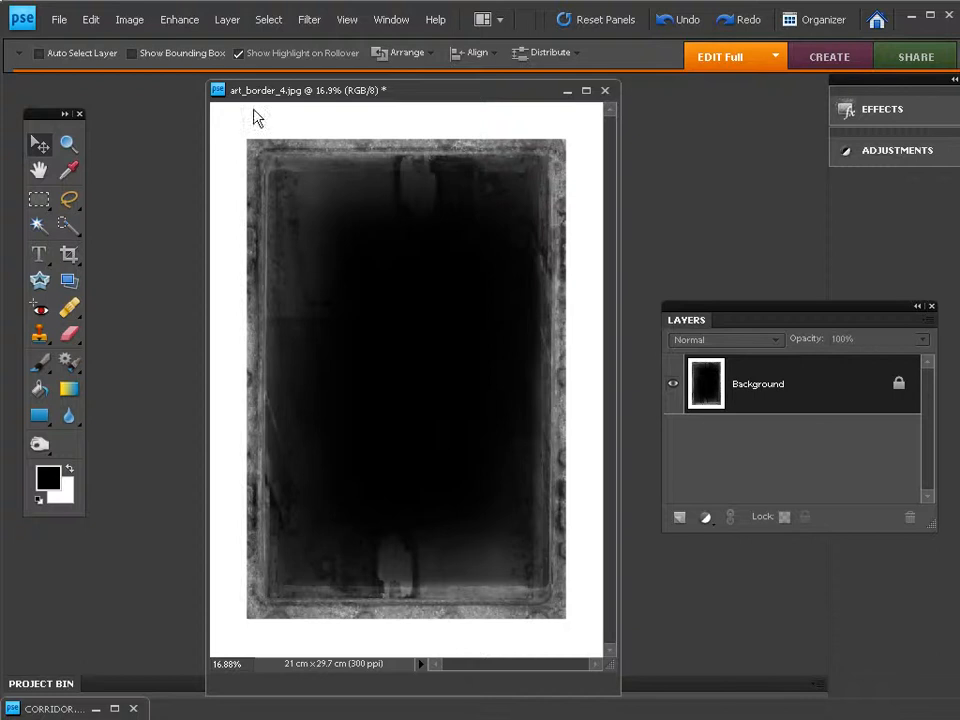
Step: Resize the blank art_border_4.jpg to a document width of 29.7 cm with constrained proportions and Bicubic (best for smooth gradients) resampling
left_click(130, 20)
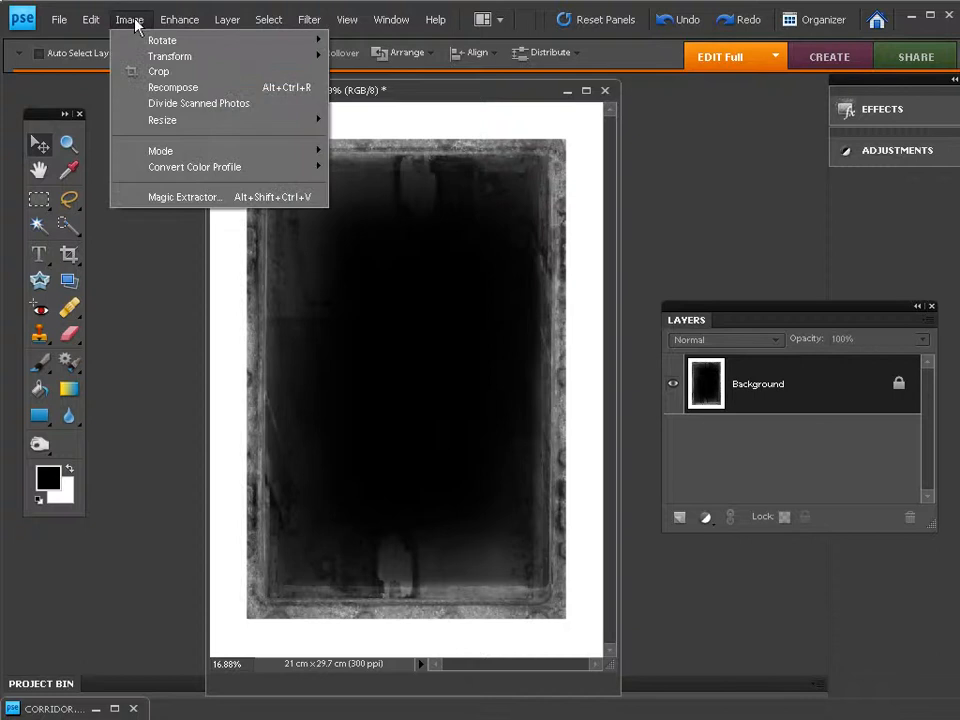
mouse_move(160, 120)
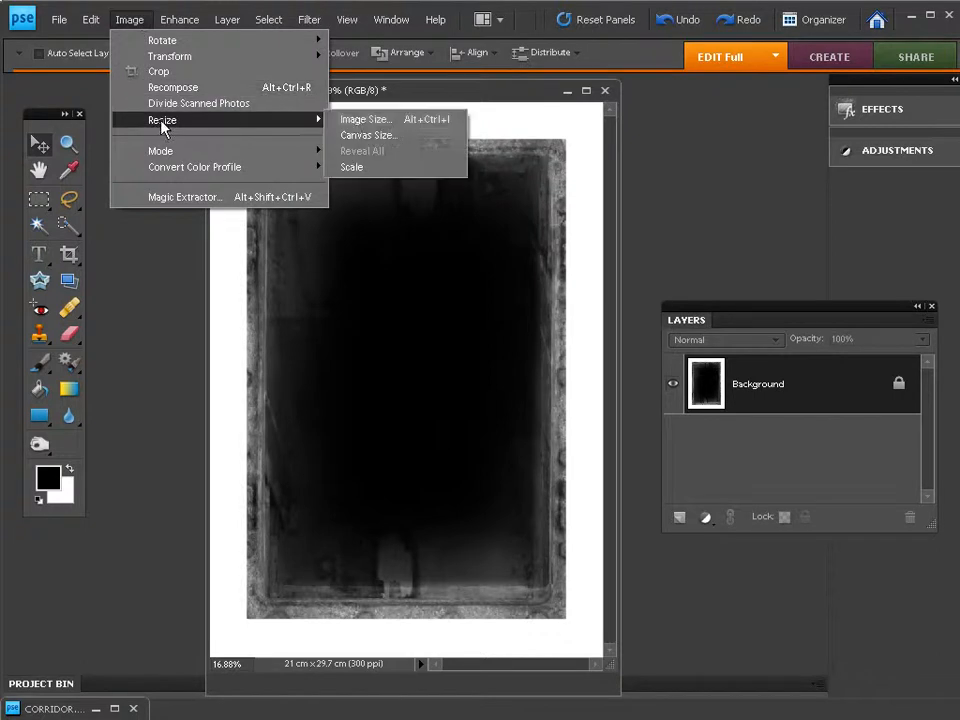
left_click(354, 120)
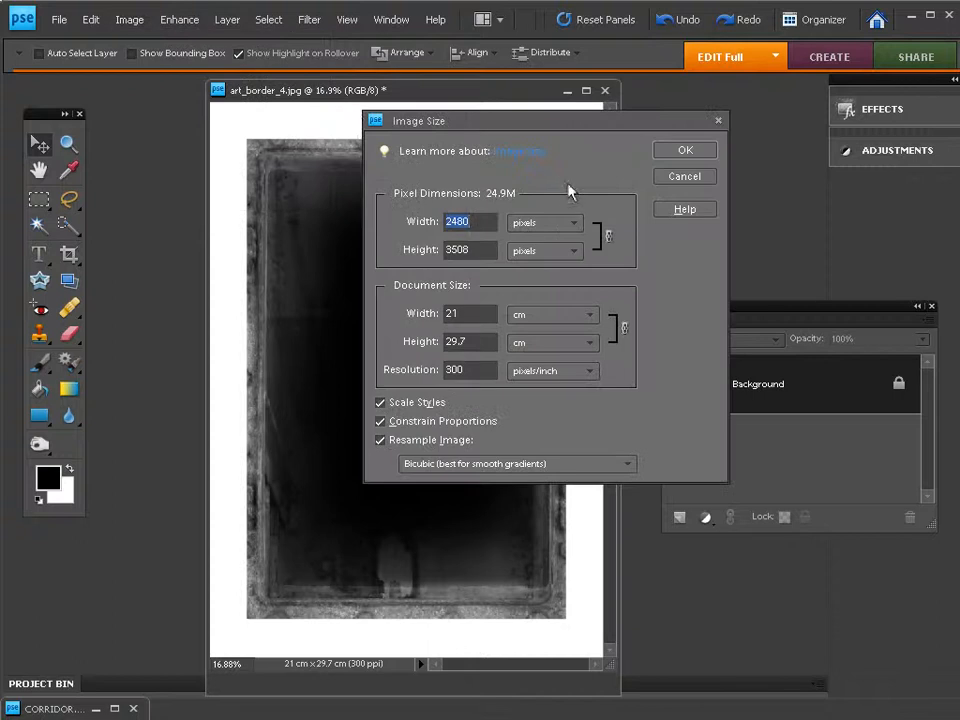
left_click(442, 465)
left_click(476, 465)
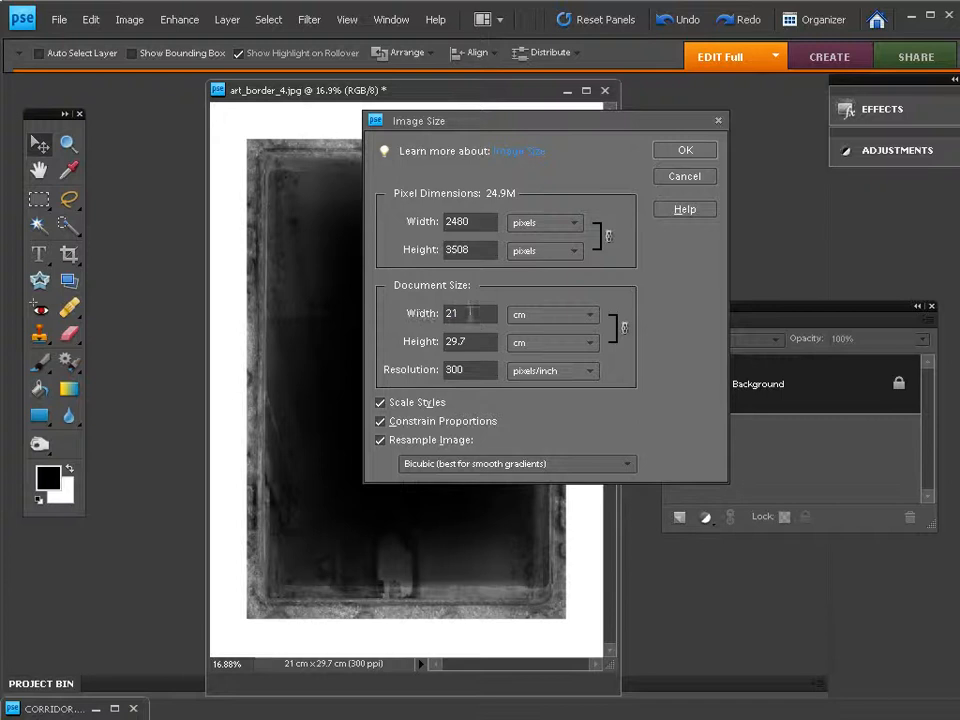
left_click(462, 313)
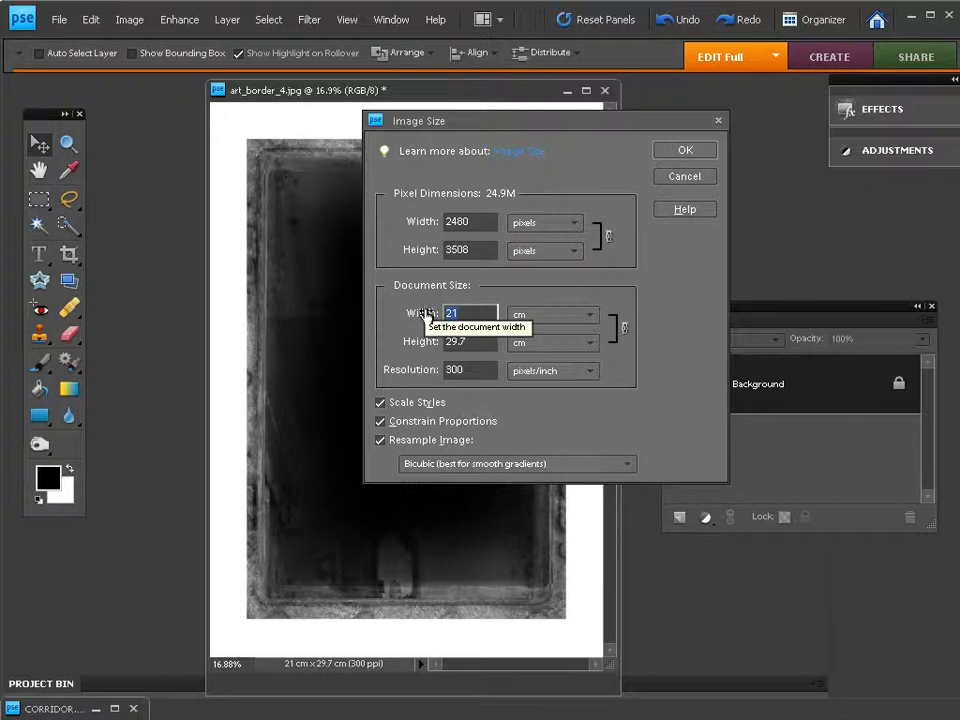
type("29.7")
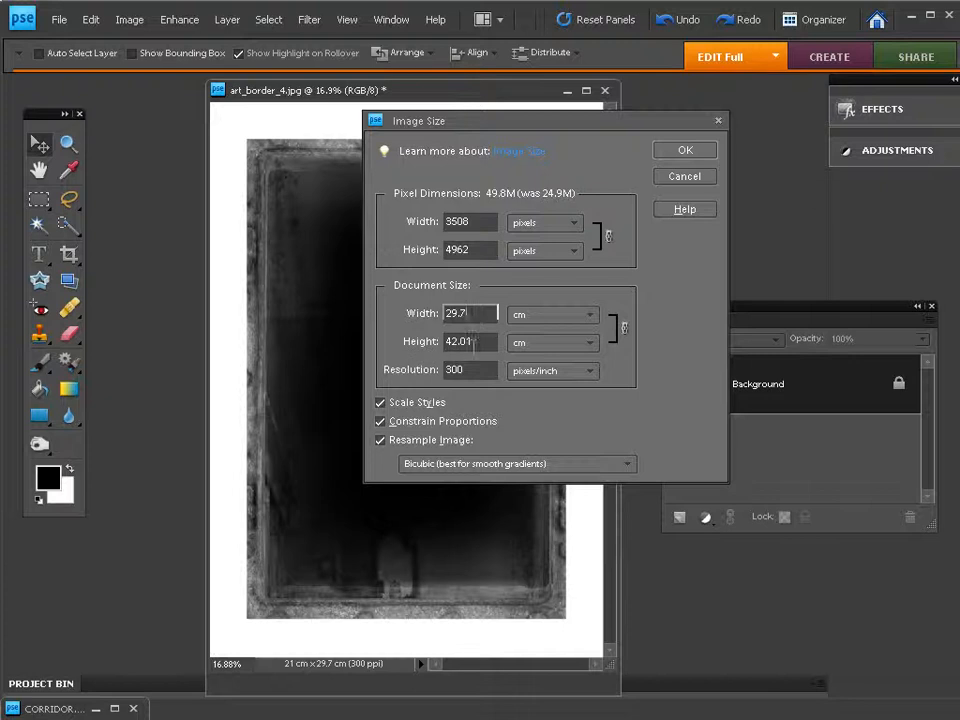
left_click(686, 150)
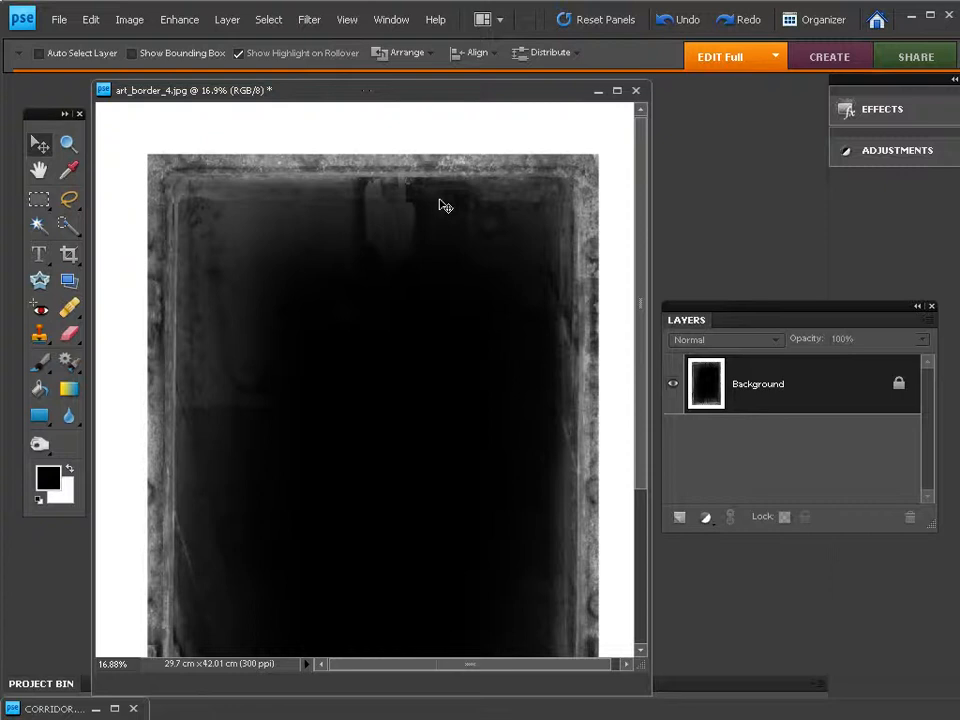
key("ctrl+0")
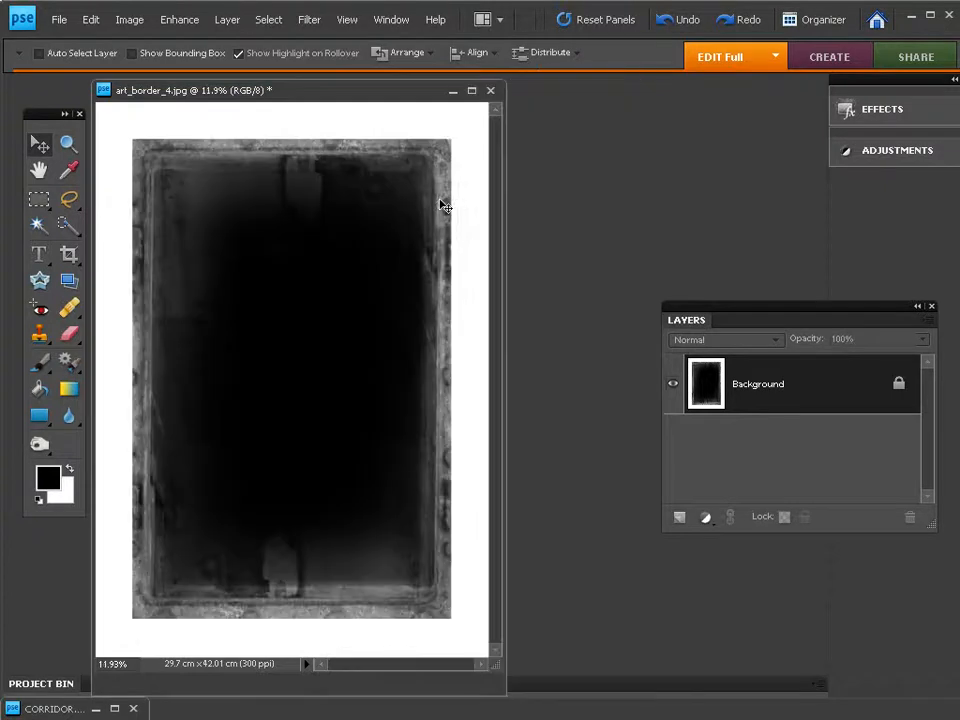
Step: Minimize art_border_4.jpg and lay out the Untitled-1, WITH BORDER.jpg and tree with frame.psd windows side by side with the Layers panel closed
left_click_drag(354, 92, 443, 101)
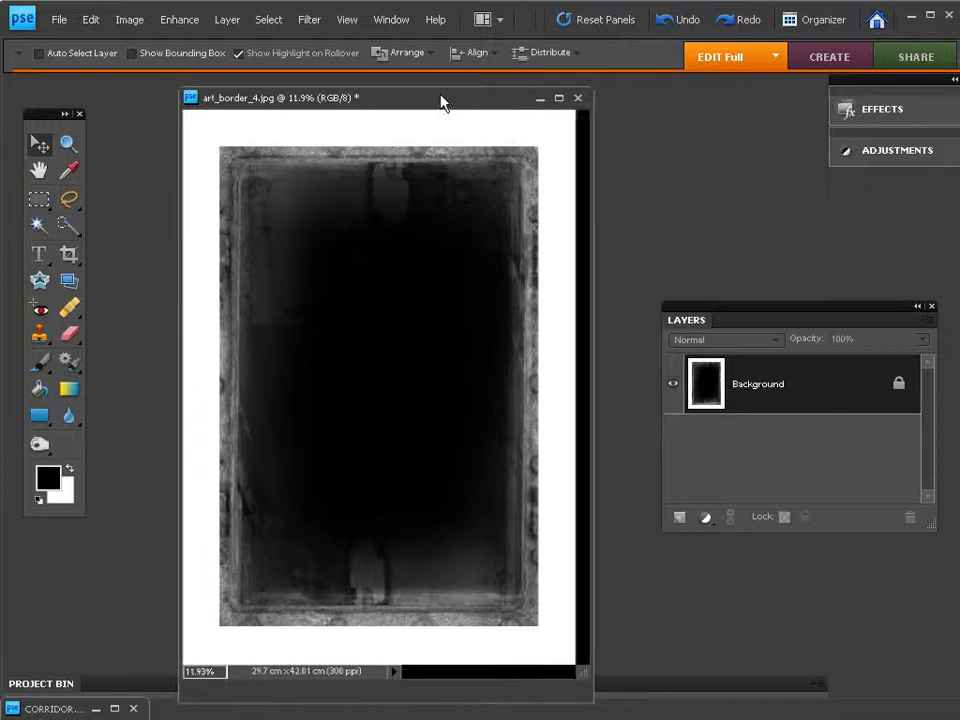
left_click(539, 98)
left_click_drag(955, 358, 203, 124)
left_click_drag(955, 302, 460, 108)
left_click_drag(800, 228, 702, 291)
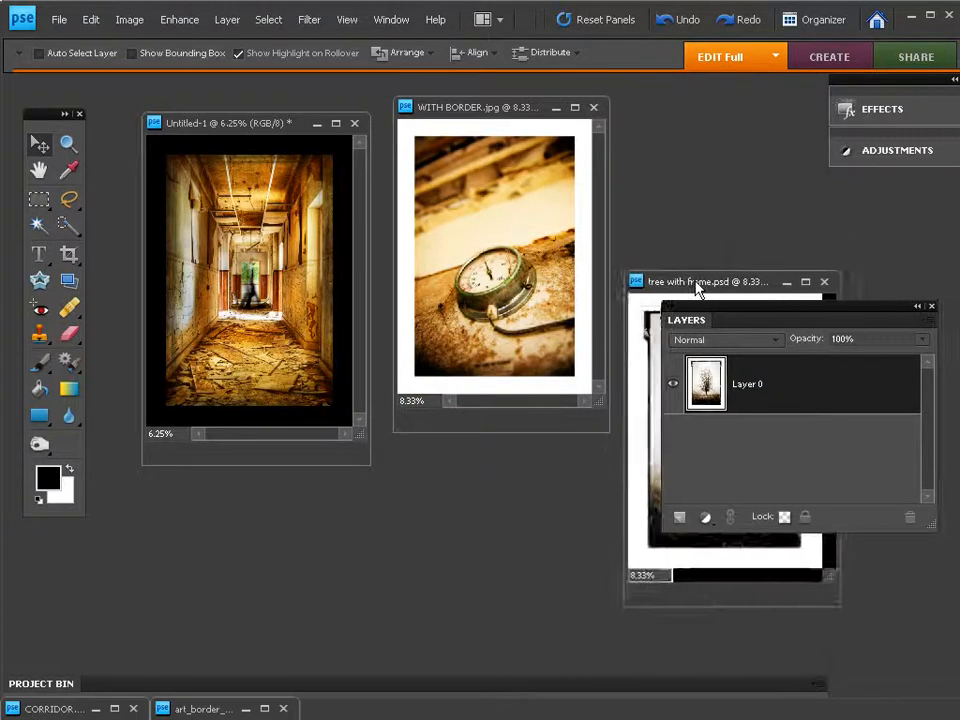
left_click(932, 309)
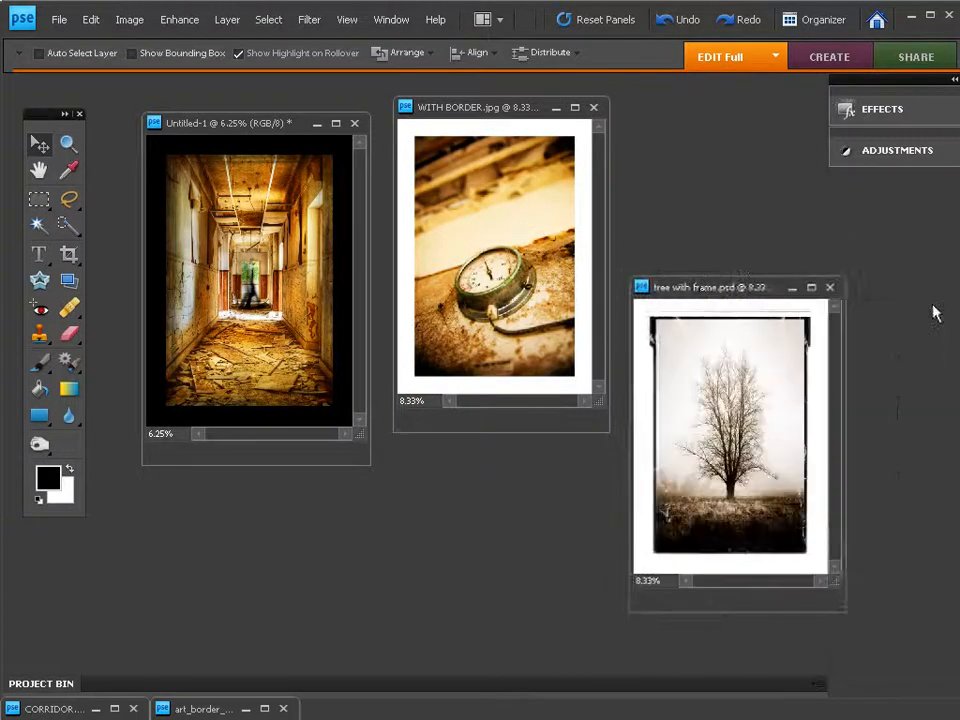